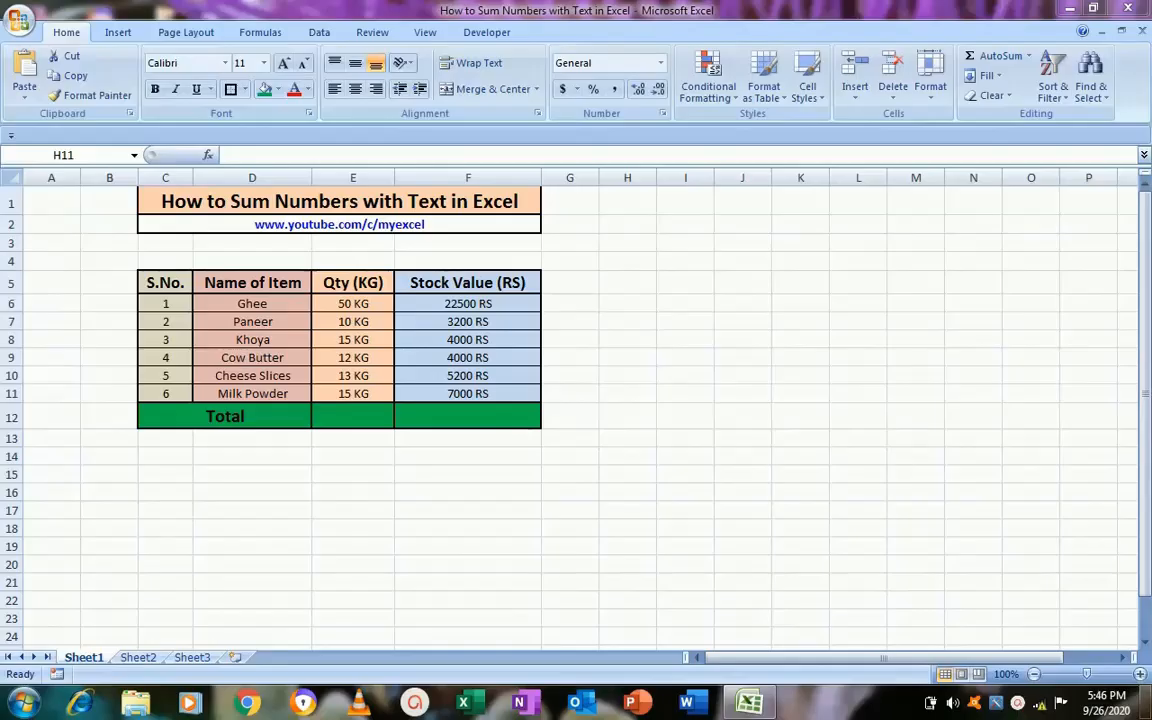
pyautogui.click(237, 282)
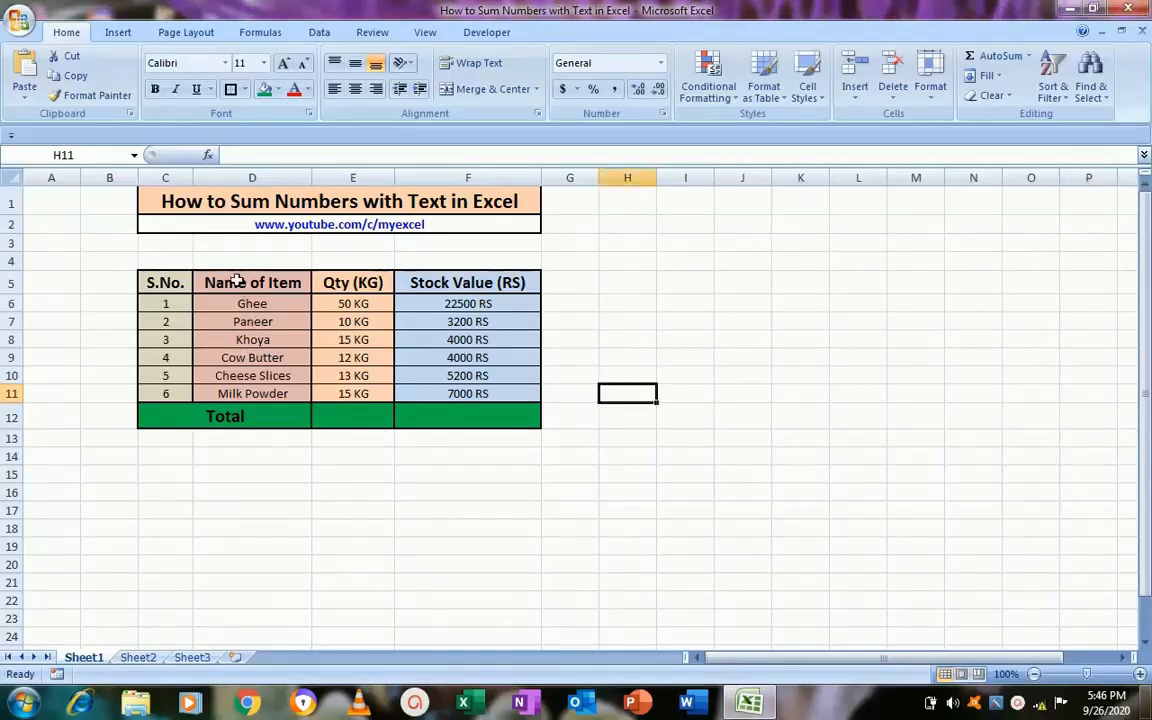
pyautogui.click(240, 303)
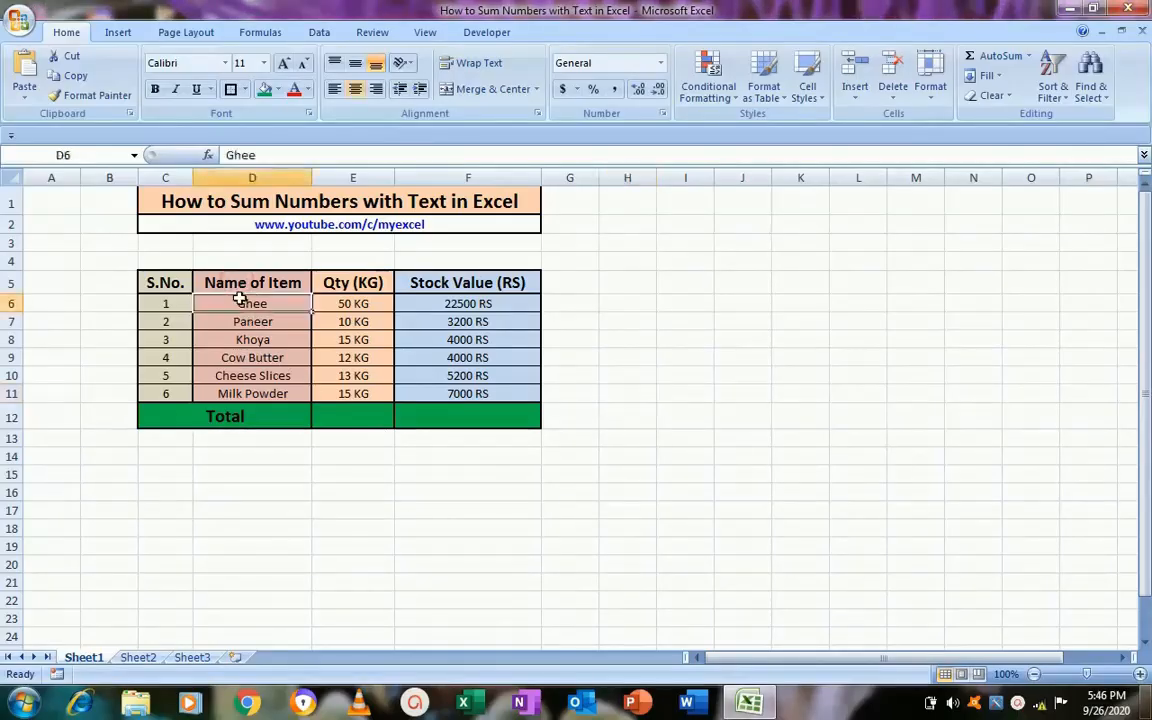
pyautogui.click(362, 305)
pyautogui.click(438, 300)
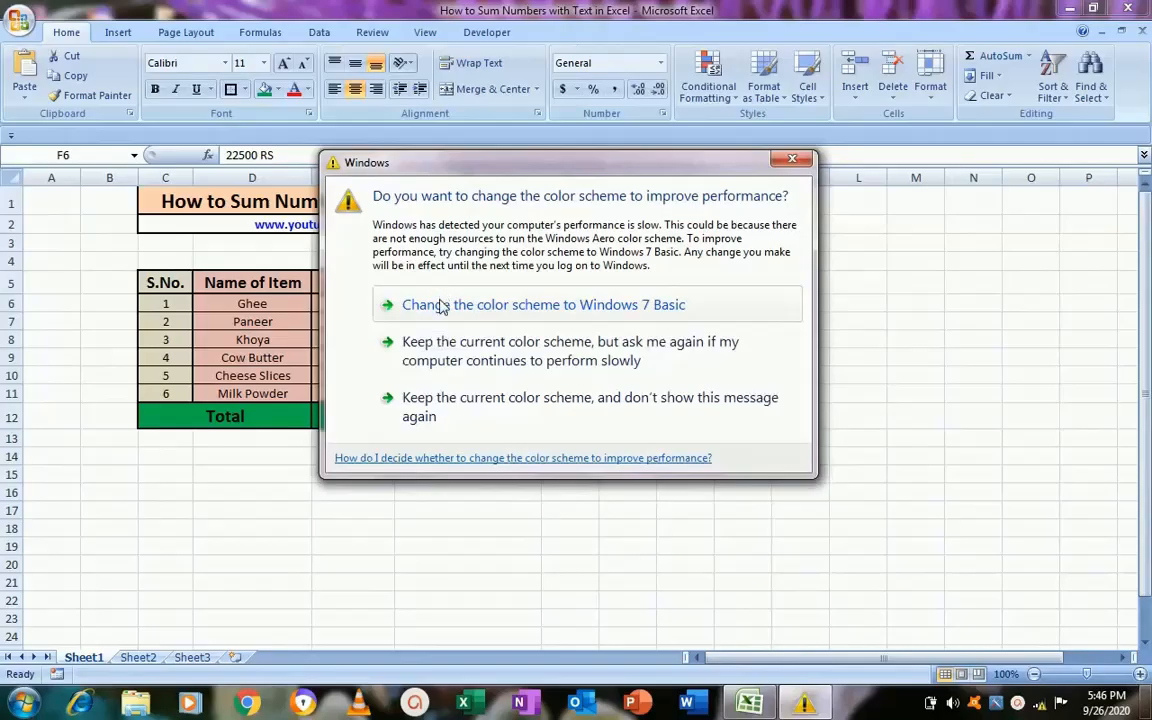
# Step: Accept the Windows performance suggestion to change the color scheme to Windows 7 Basic, and return to the first quantity cell
pyautogui.click(440, 304)
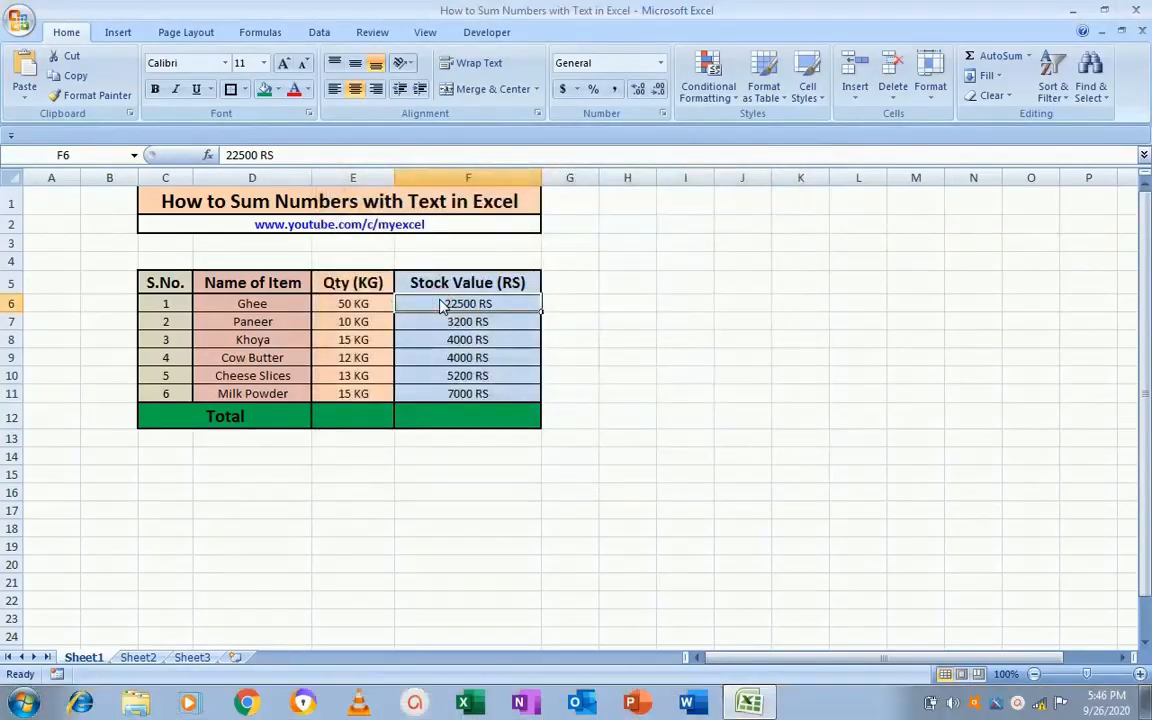
pyautogui.click(360, 305)
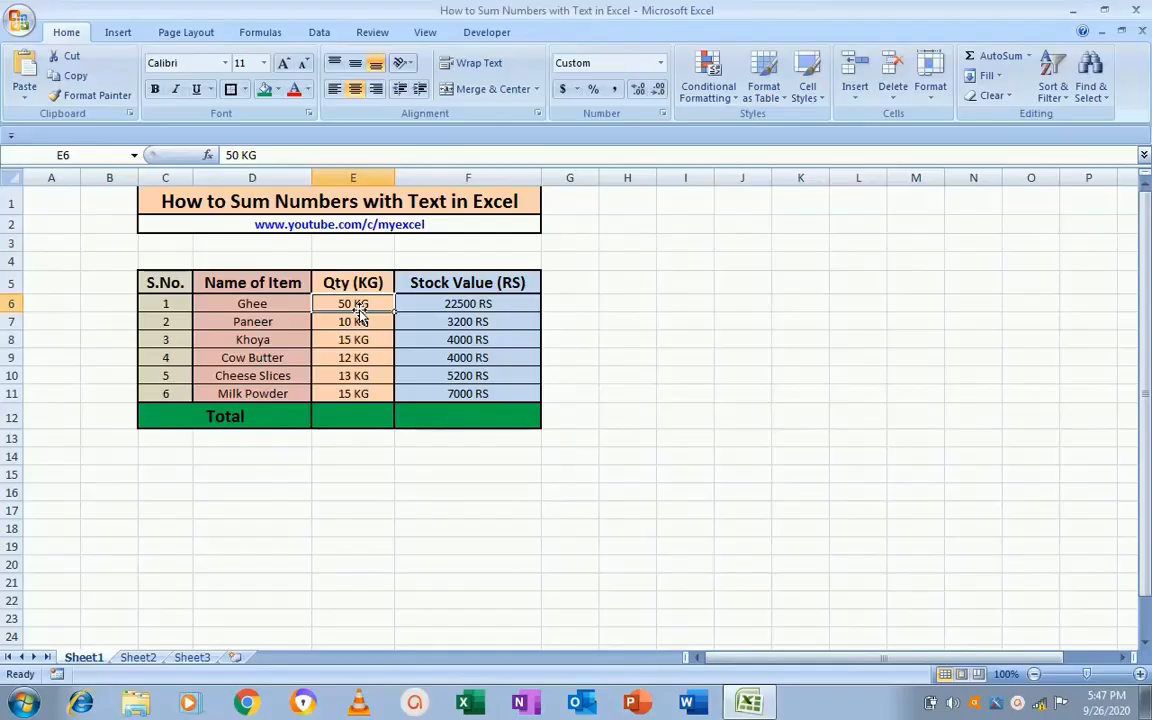
# Step: In the quantity total cell E12, start a SUM formula with a nested SUBSTITUTE whose text argument is E6:E11
pyautogui.click(347, 414)
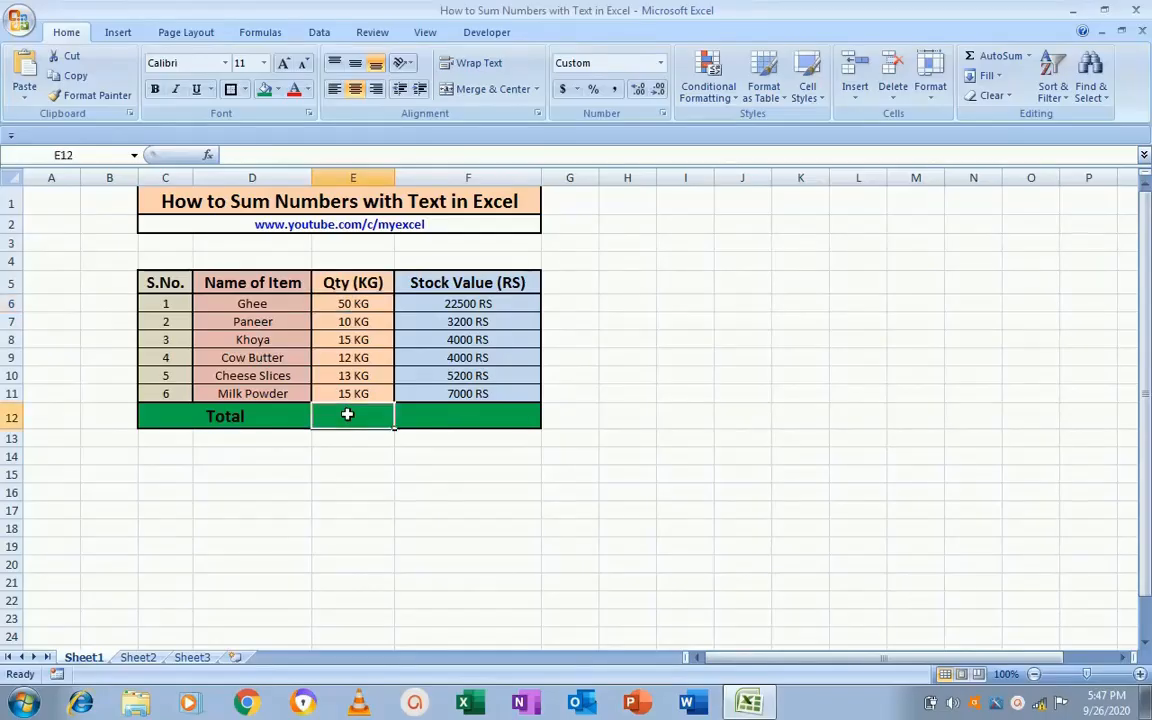
pyautogui.write('=sum')
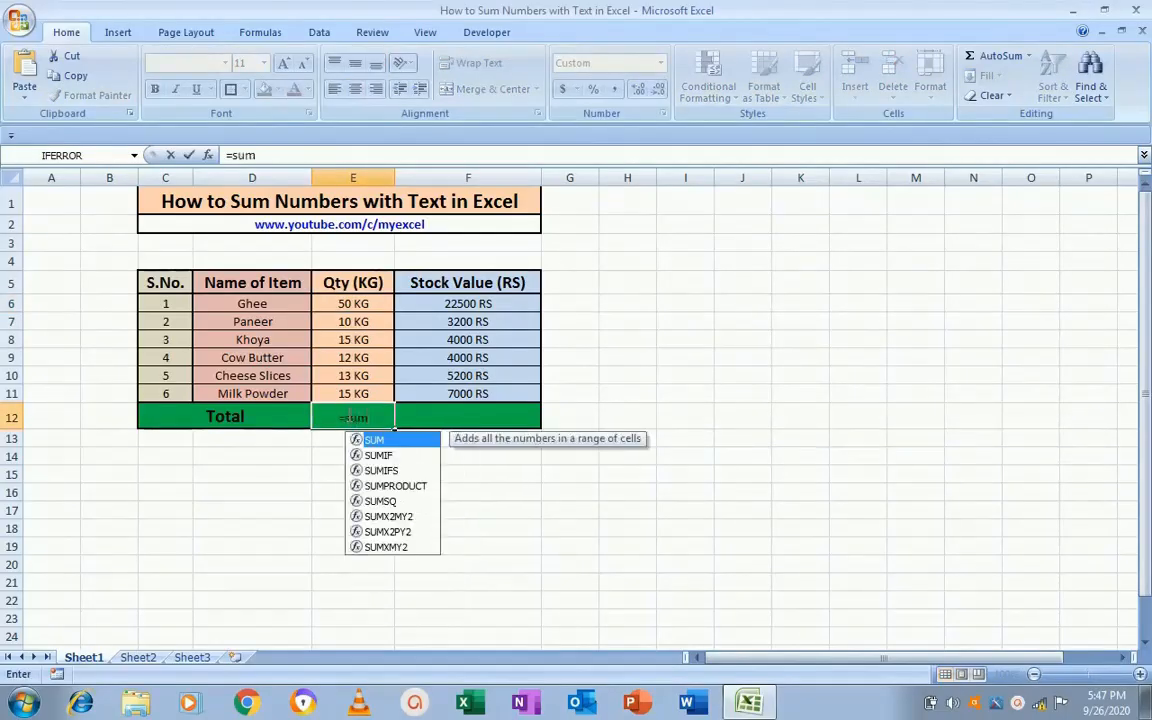
pyautogui.press('Tab')
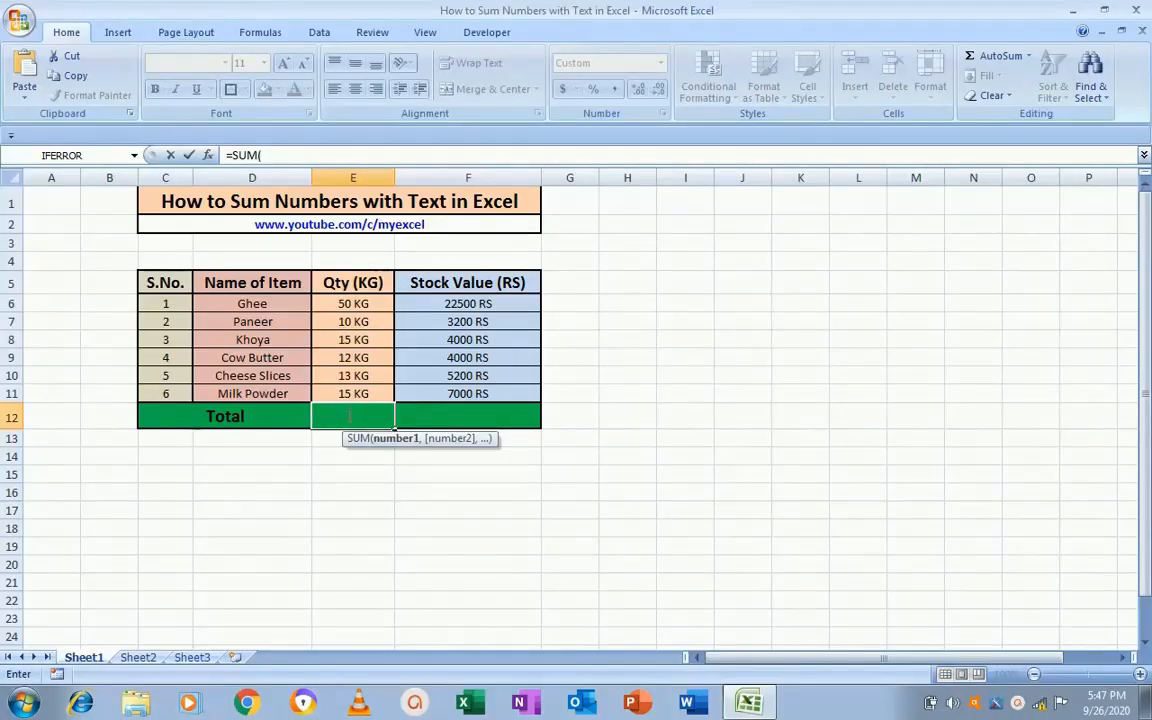
pyautogui.write('sub')
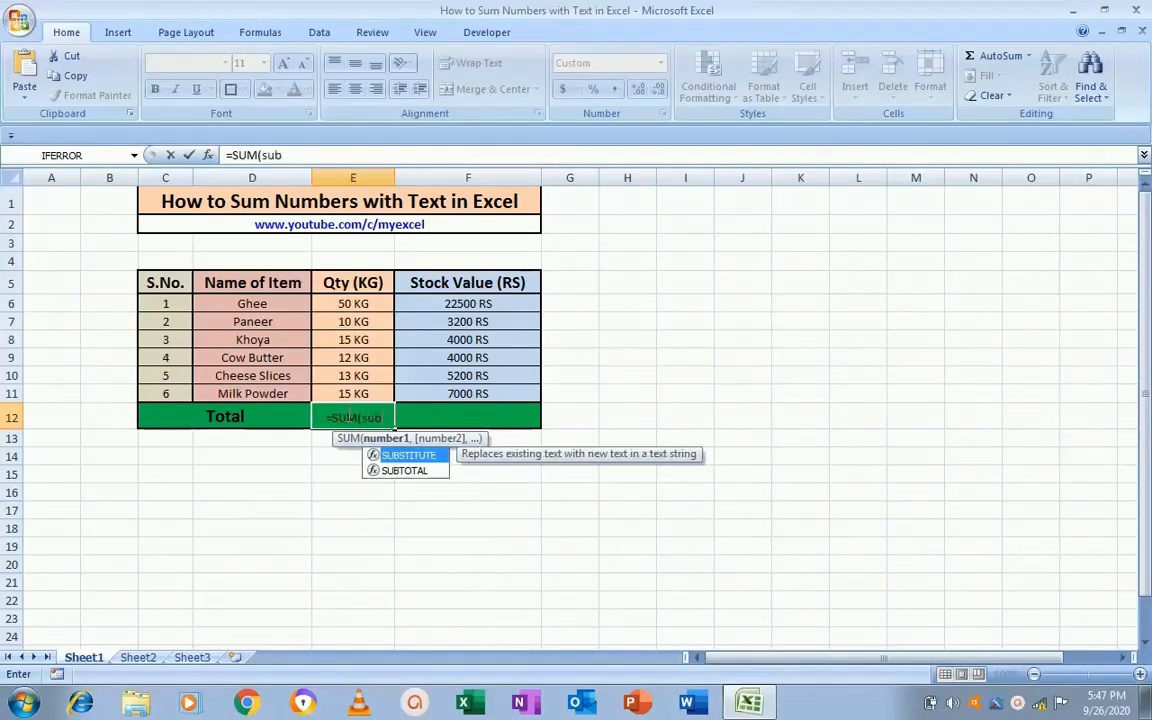
pyautogui.press('Tab')
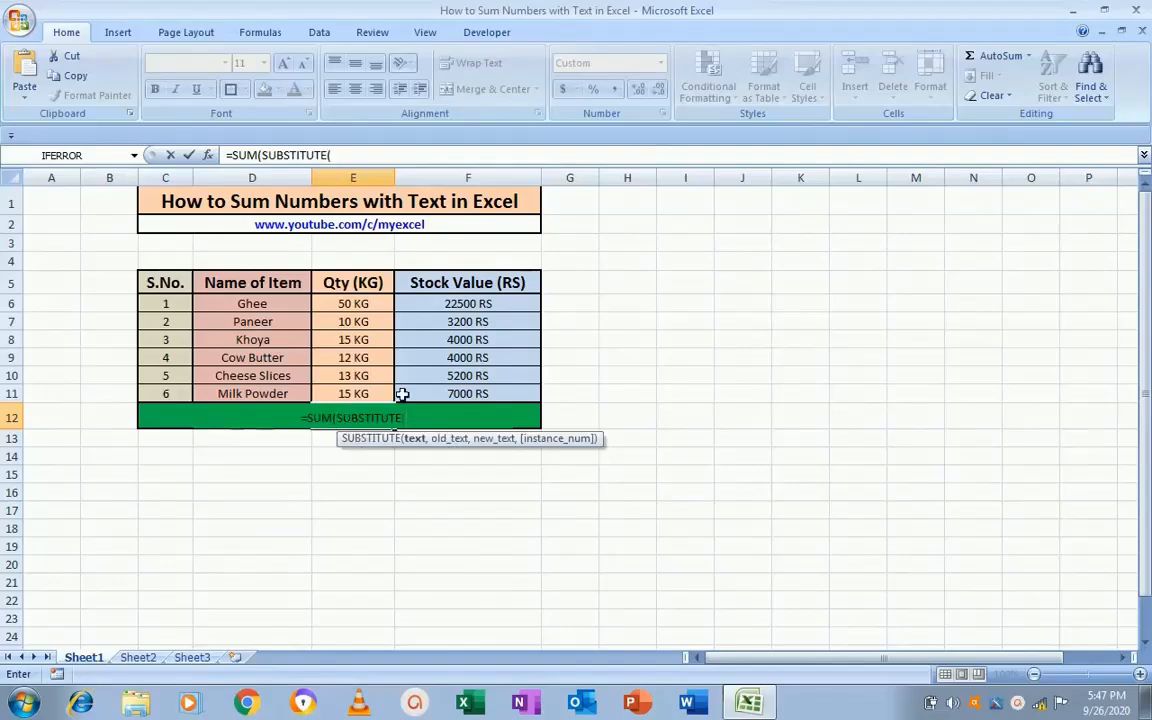
pyautogui.click(348, 303)
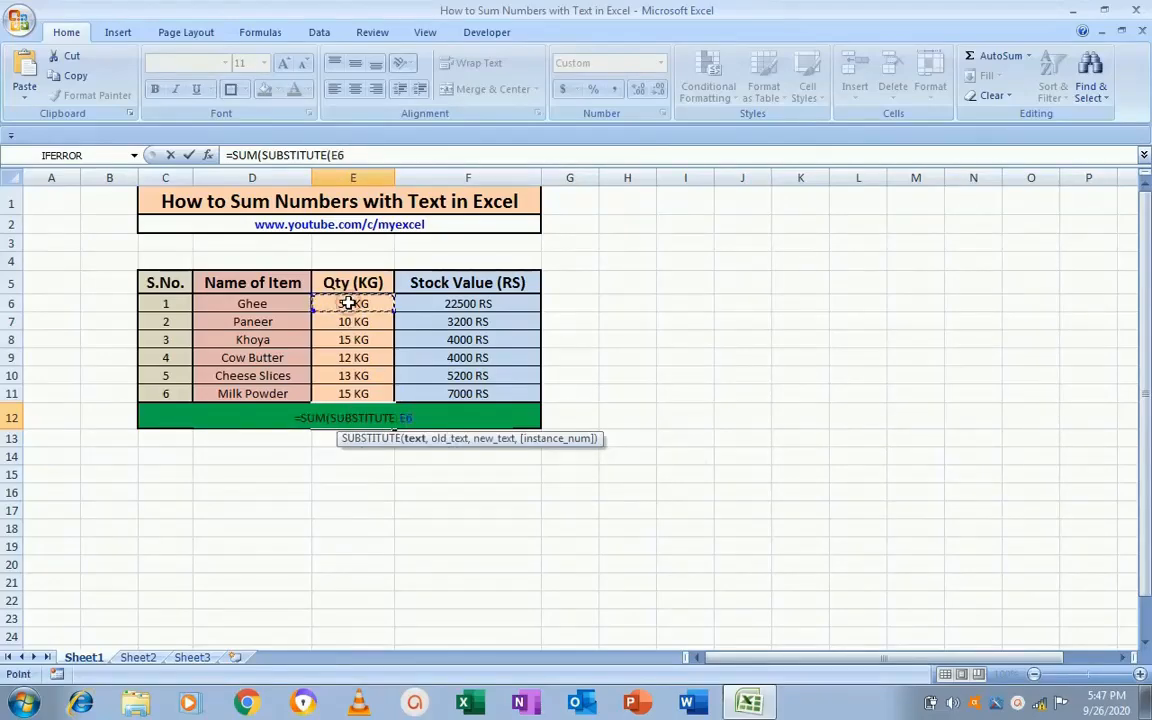
pyautogui.hotkey('shift', 'Down')
pyautogui.hotkey('shift', 'Down')
pyautogui.hotkey('shift', 'Down')
pyautogui.hotkey('shift', 'Down')
pyautogui.hotkey('shift', 'Down')
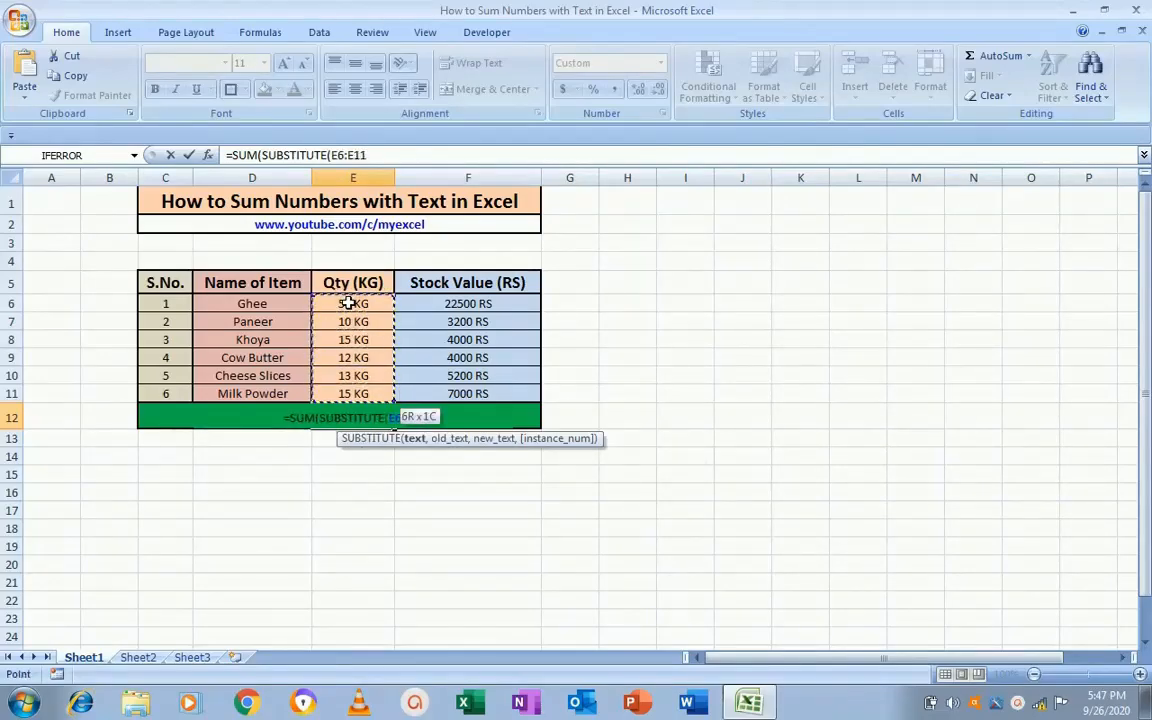
pyautogui.write(',')
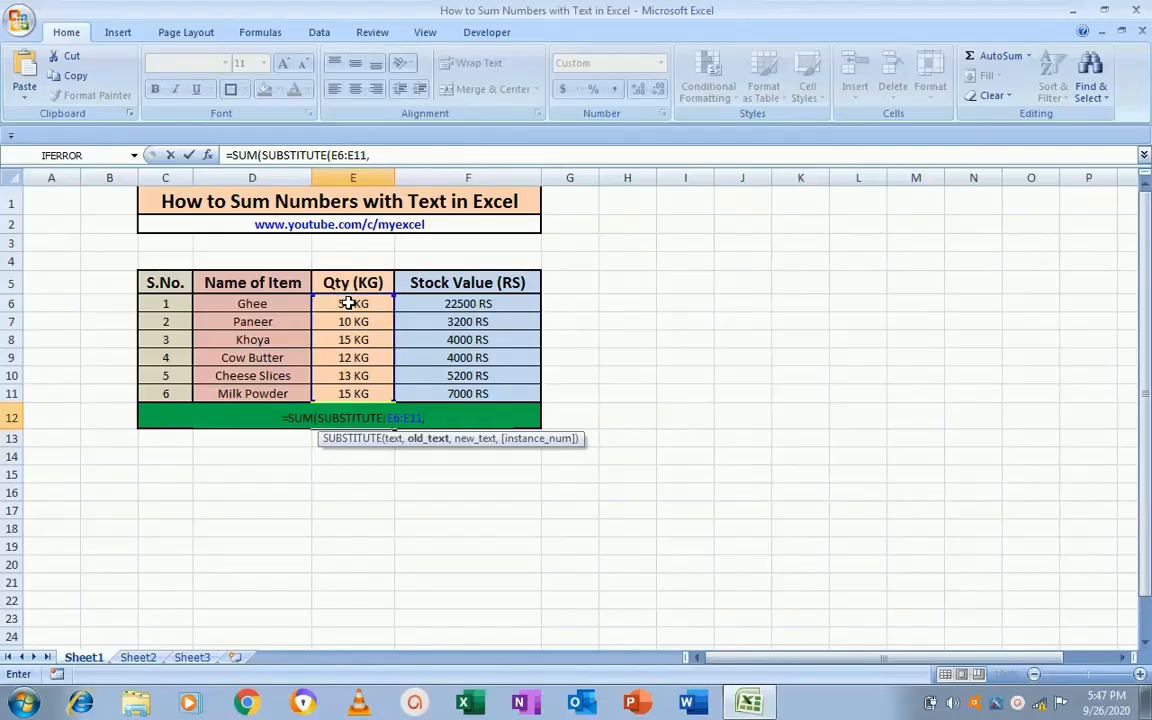
# Step: Complete the E12 formula by substituting "KG" with "" and adding 0 inside SUM, and enter it as an array formula
pyautogui.write('"')
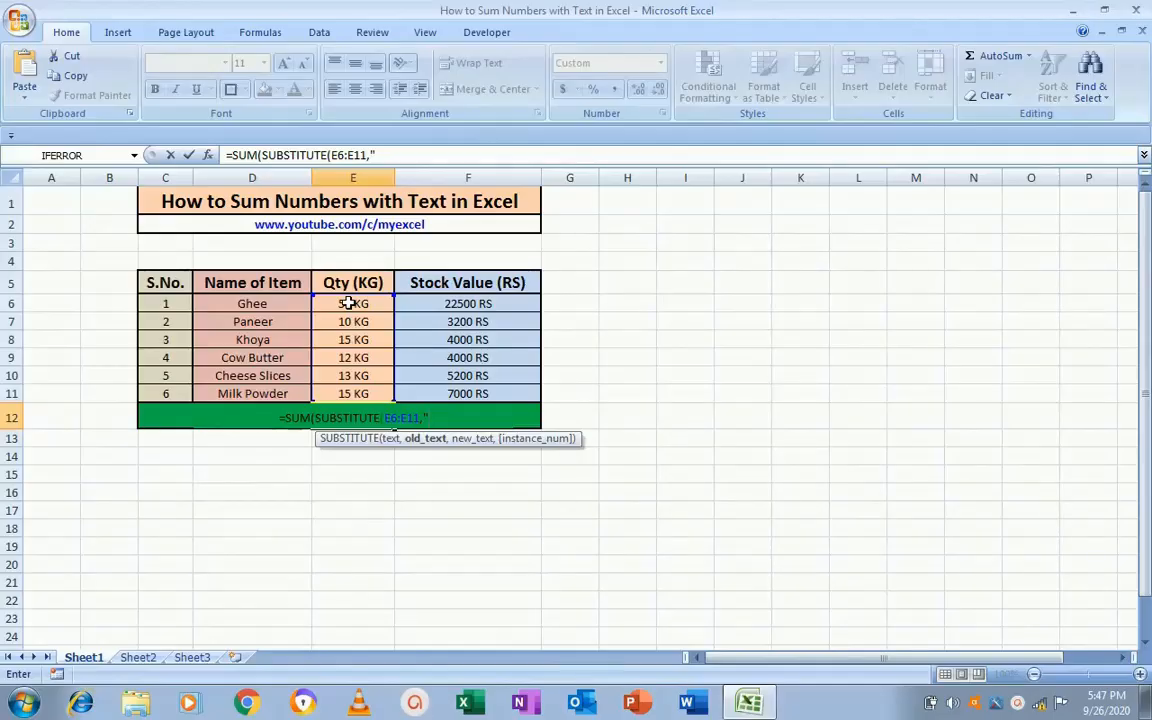
pyautogui.write('K')
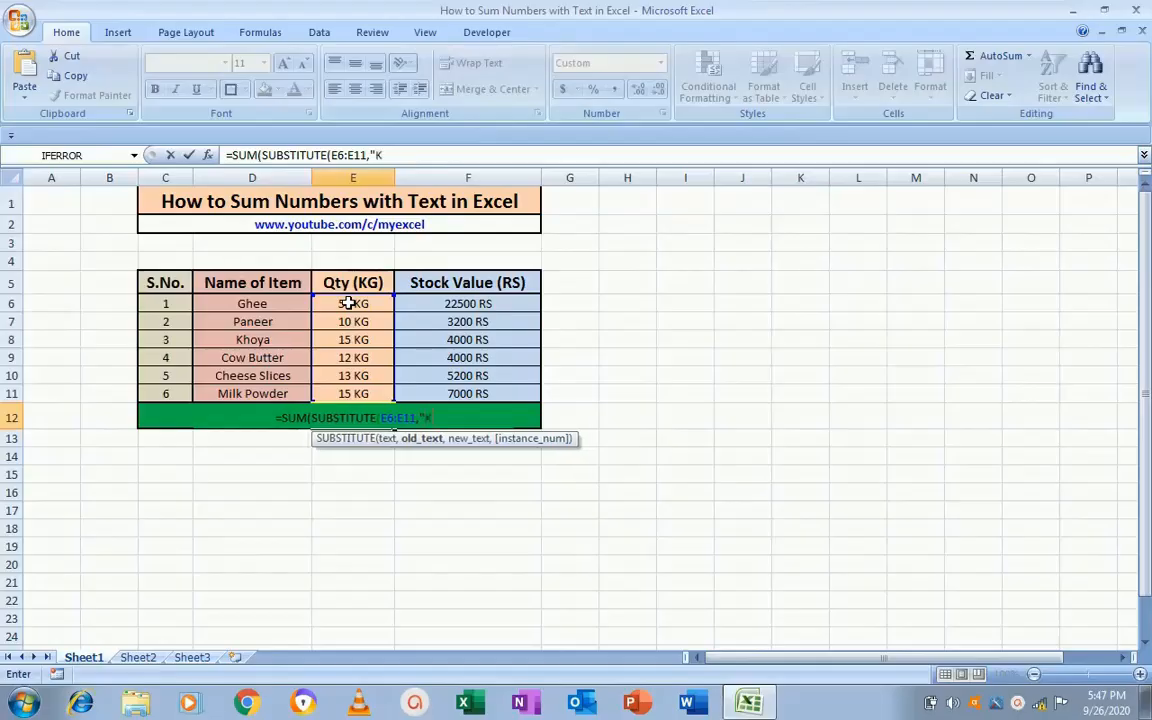
pyautogui.write('G')
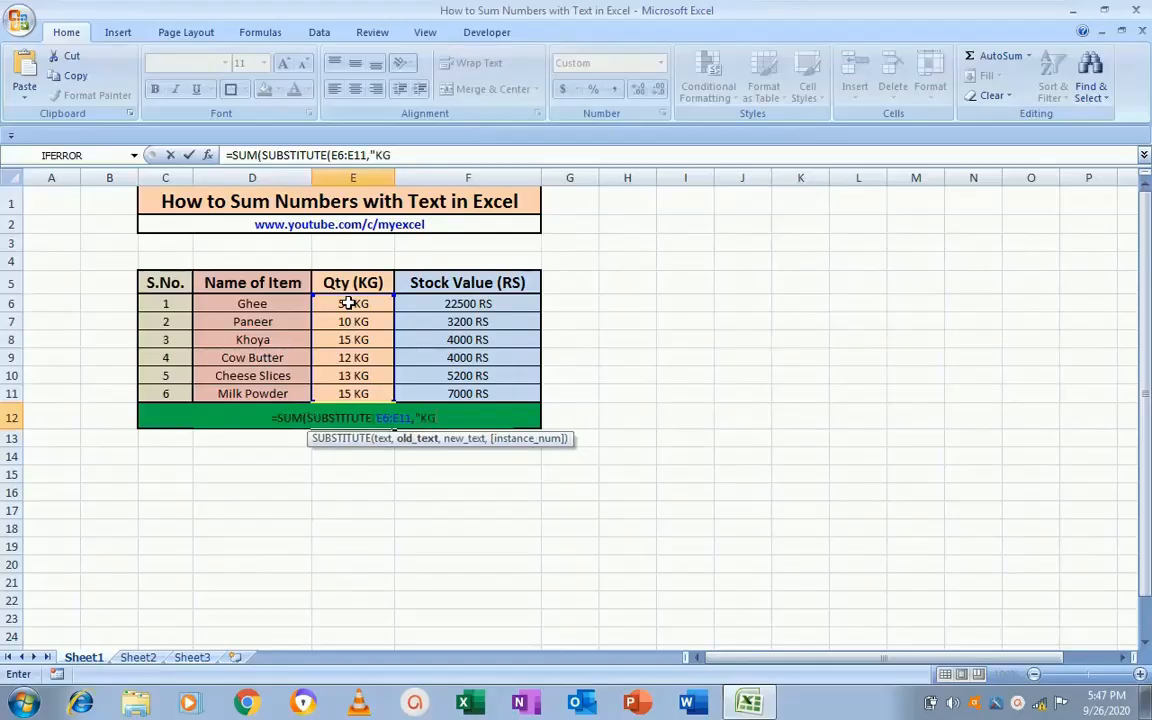
pyautogui.write('",')
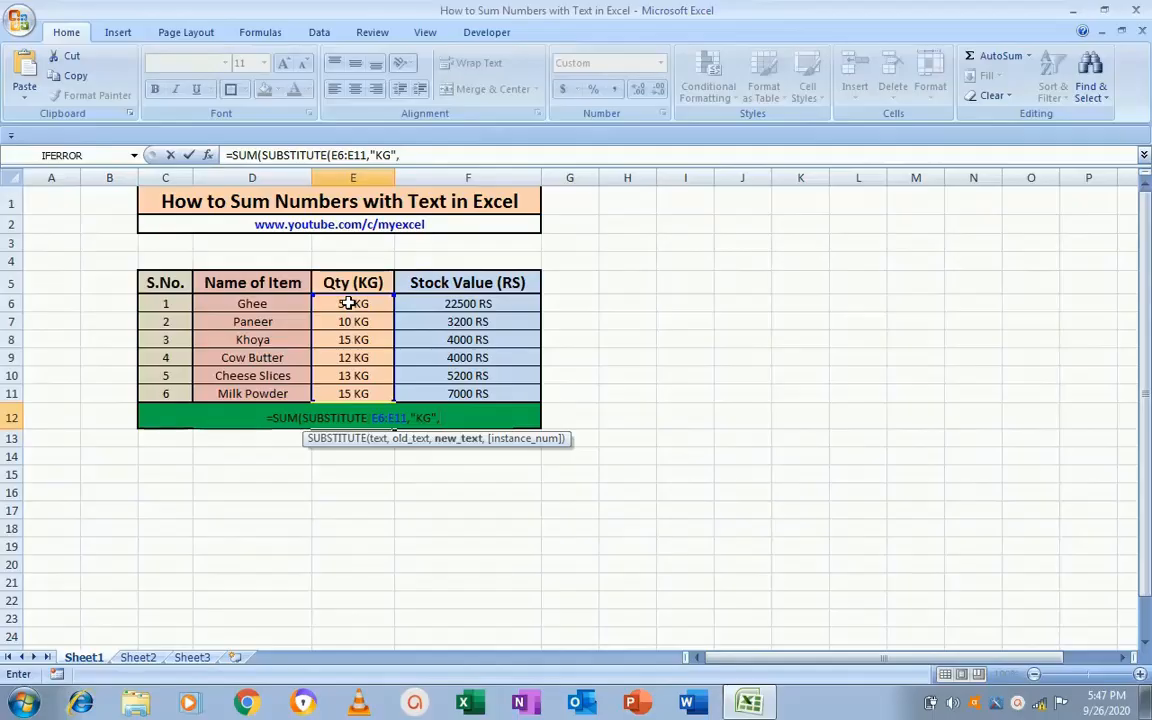
pyautogui.write('""')
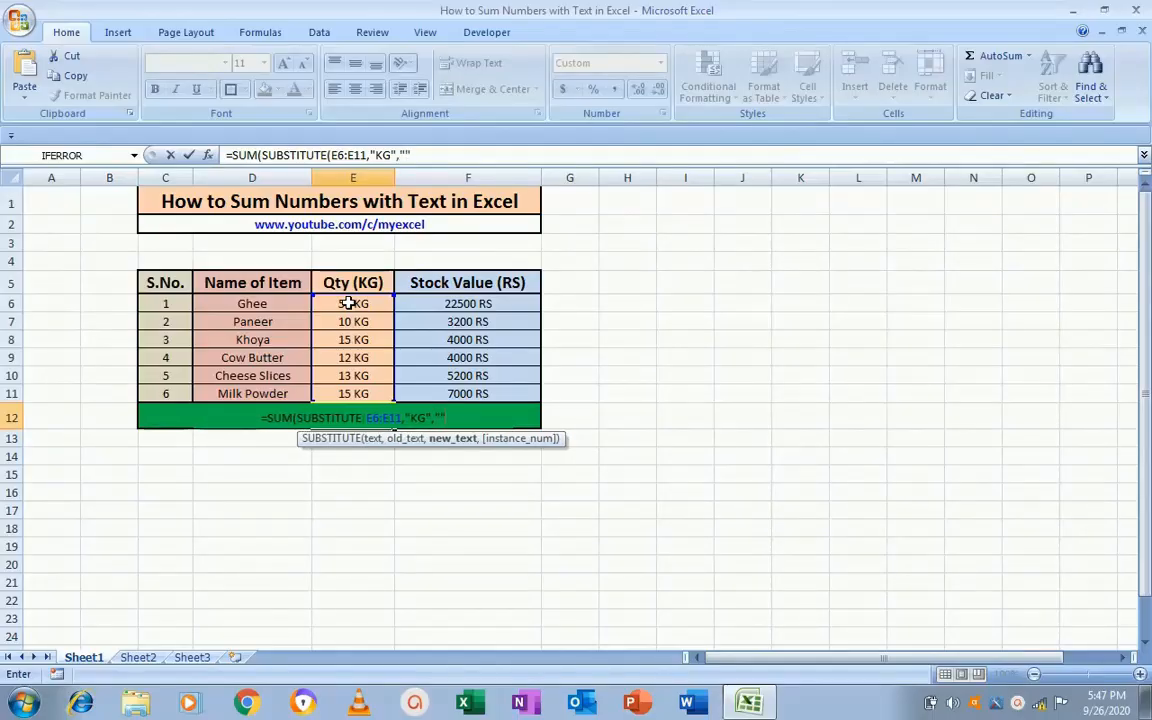
pyautogui.write(')')
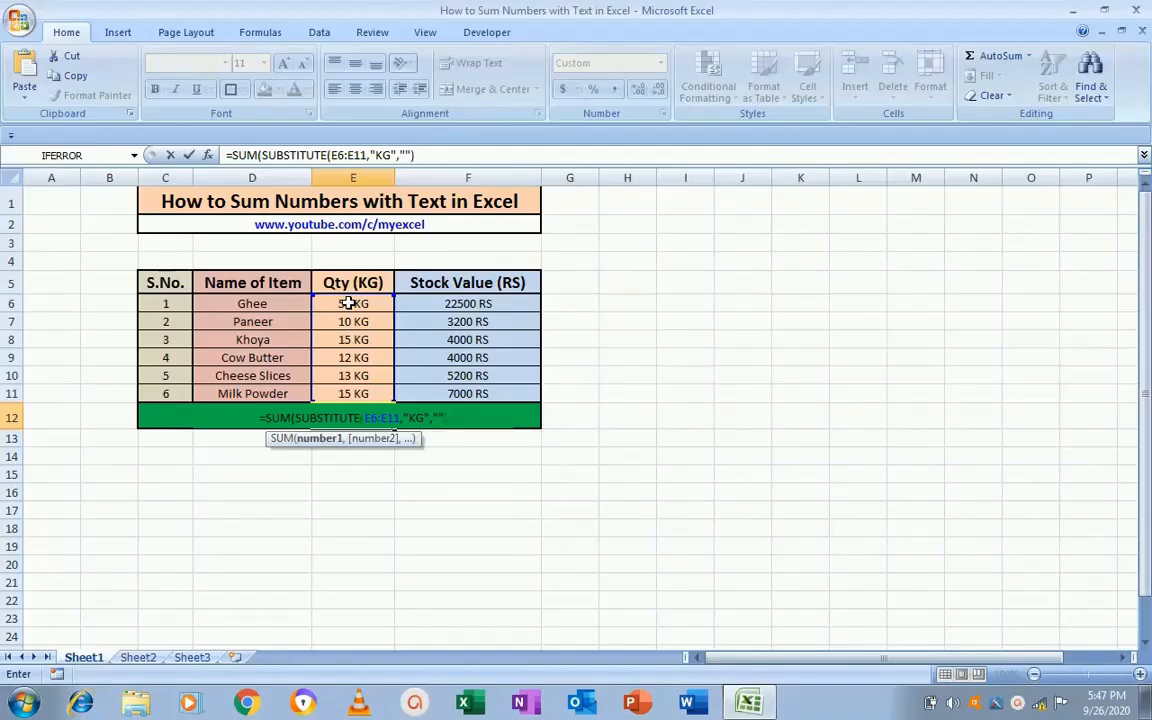
pyautogui.write('+')
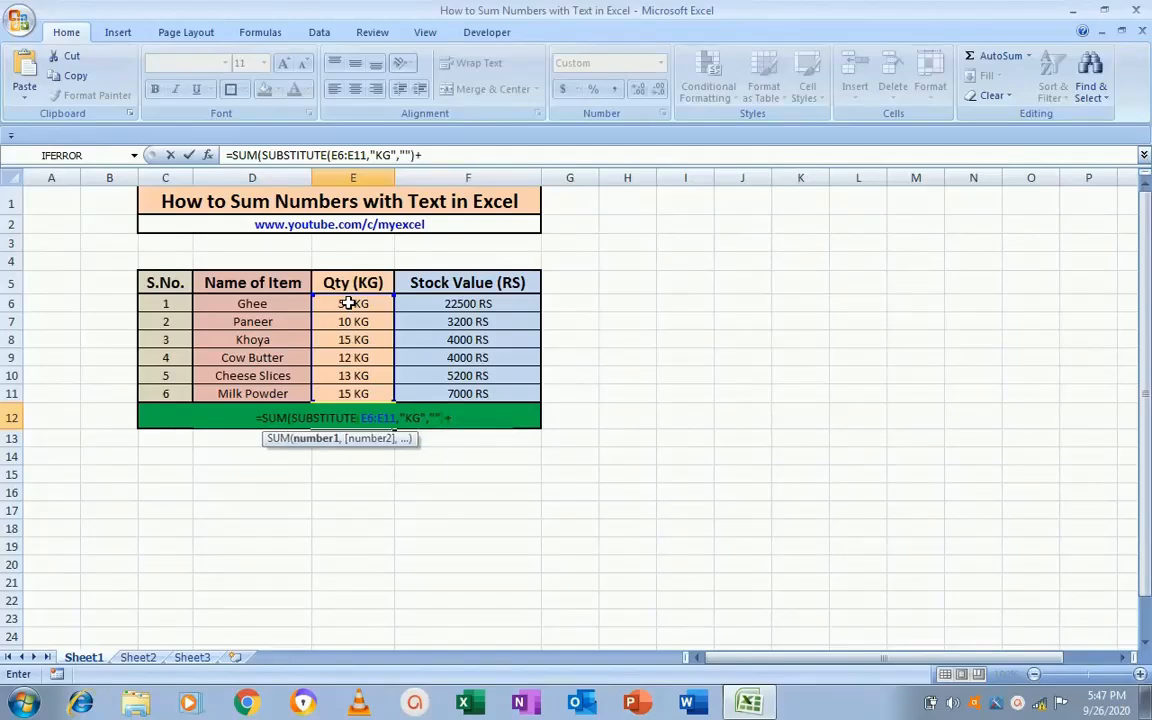
pyautogui.write('0')
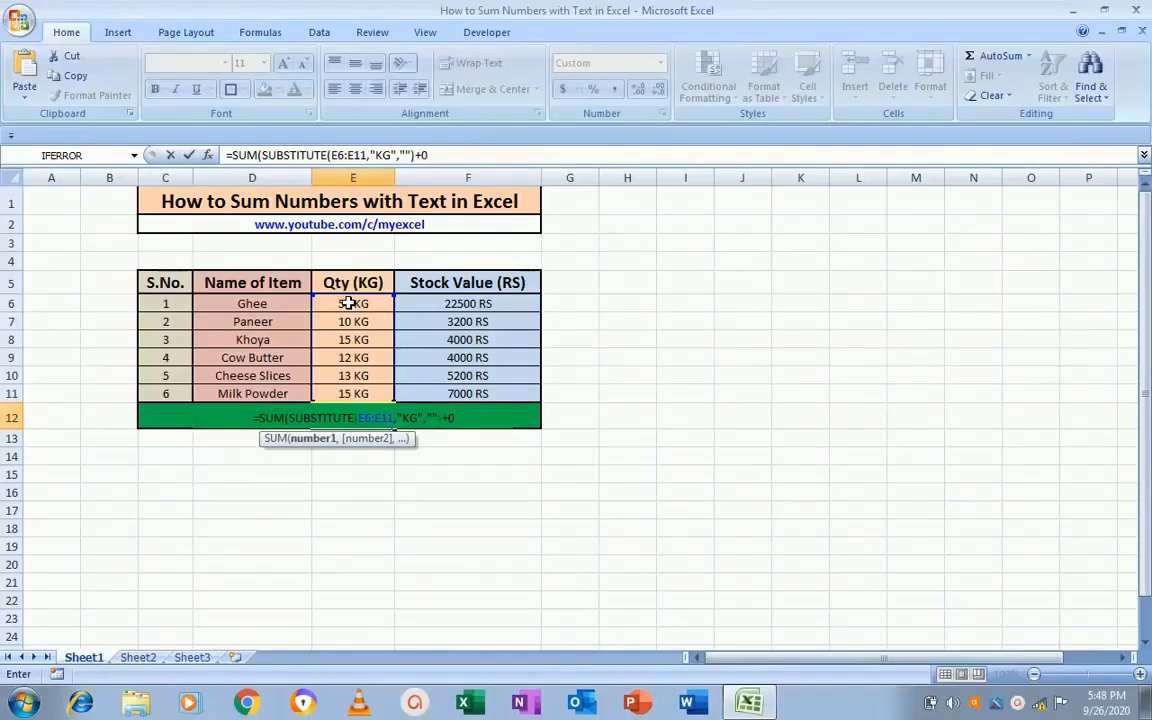
pyautogui.write(')')
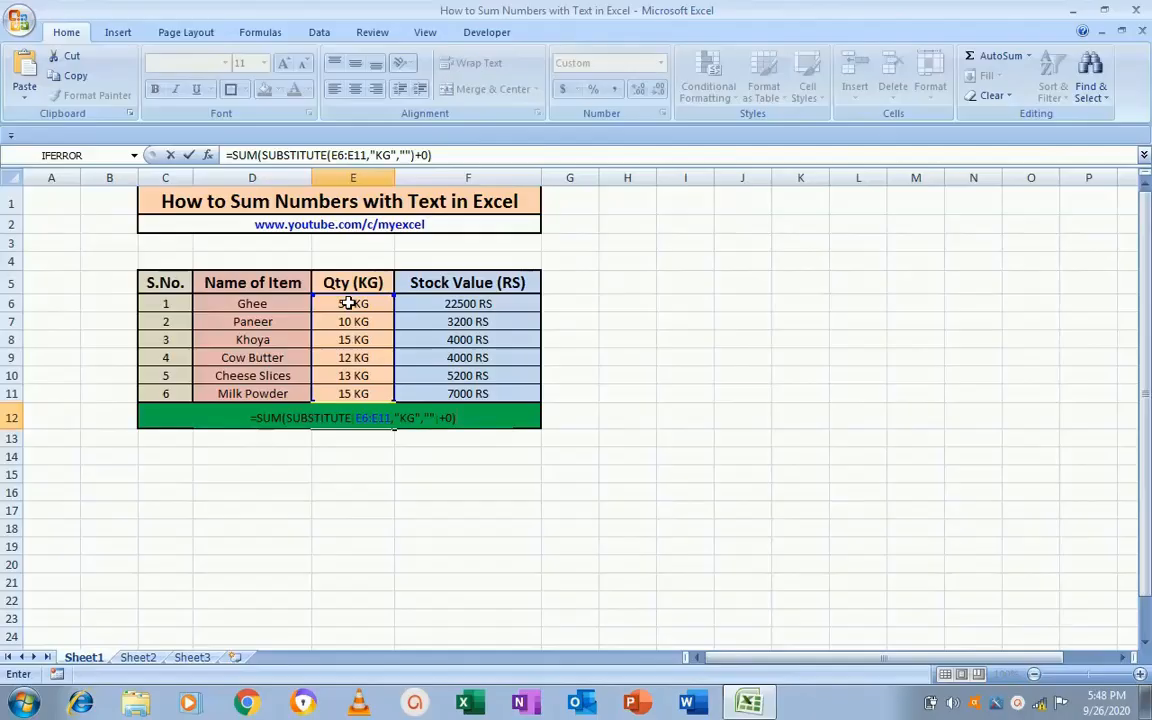
pyautogui.hotkey('ctrl', 'shift', 'Return')
pyautogui.press('Up')
pyautogui.press('Down')
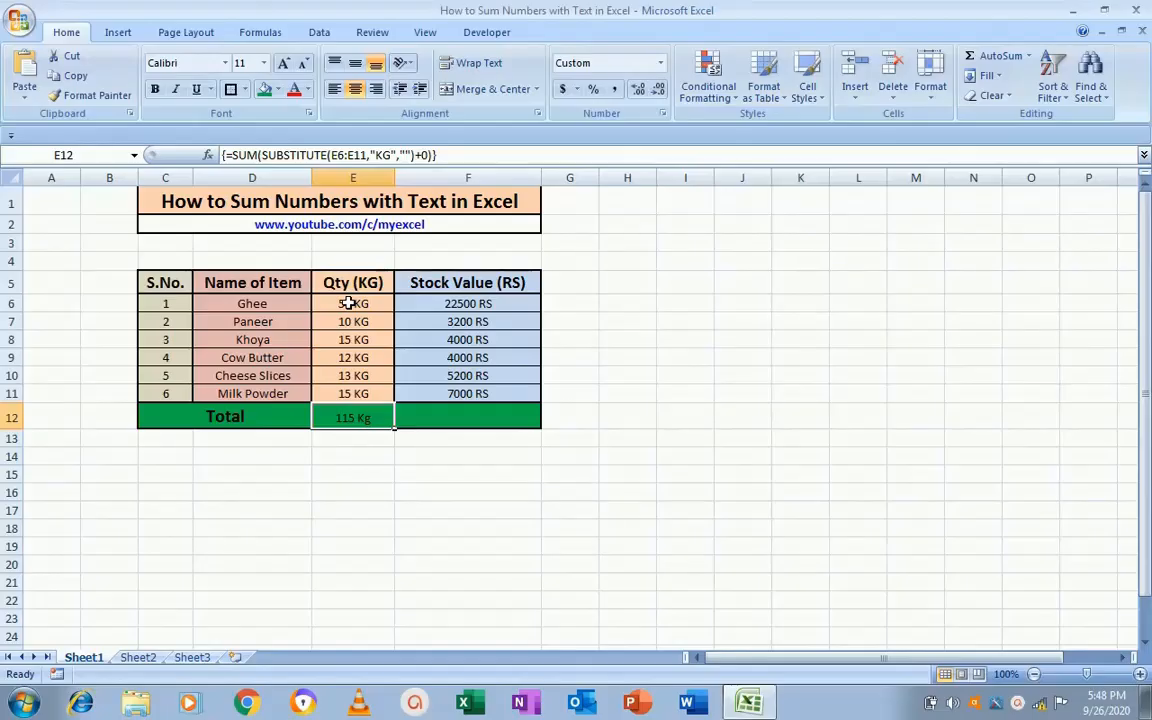
# Step: Make the quantity total in E12 bold and step through the quantity entries in E6:E11
pyautogui.press('Down')
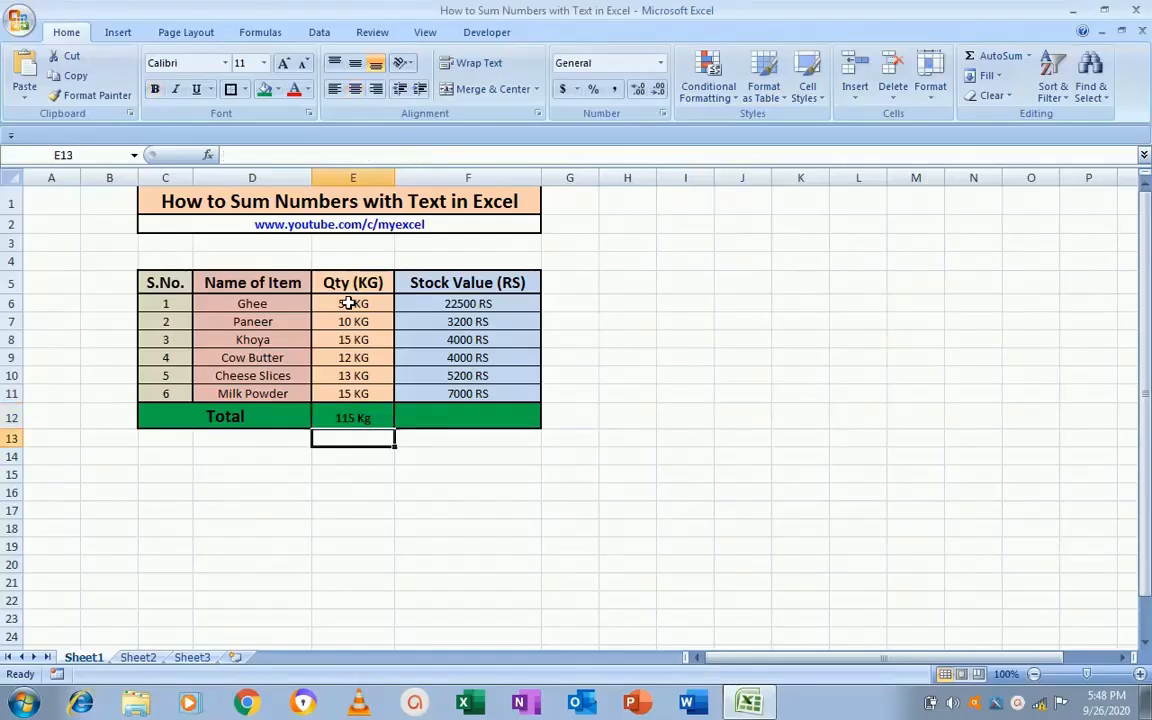
pyautogui.press('Up')
pyautogui.press('Up')
pyautogui.press('Up')
pyautogui.press('Up')
pyautogui.press('Up')
pyautogui.press('Up')
pyautogui.press('Up')
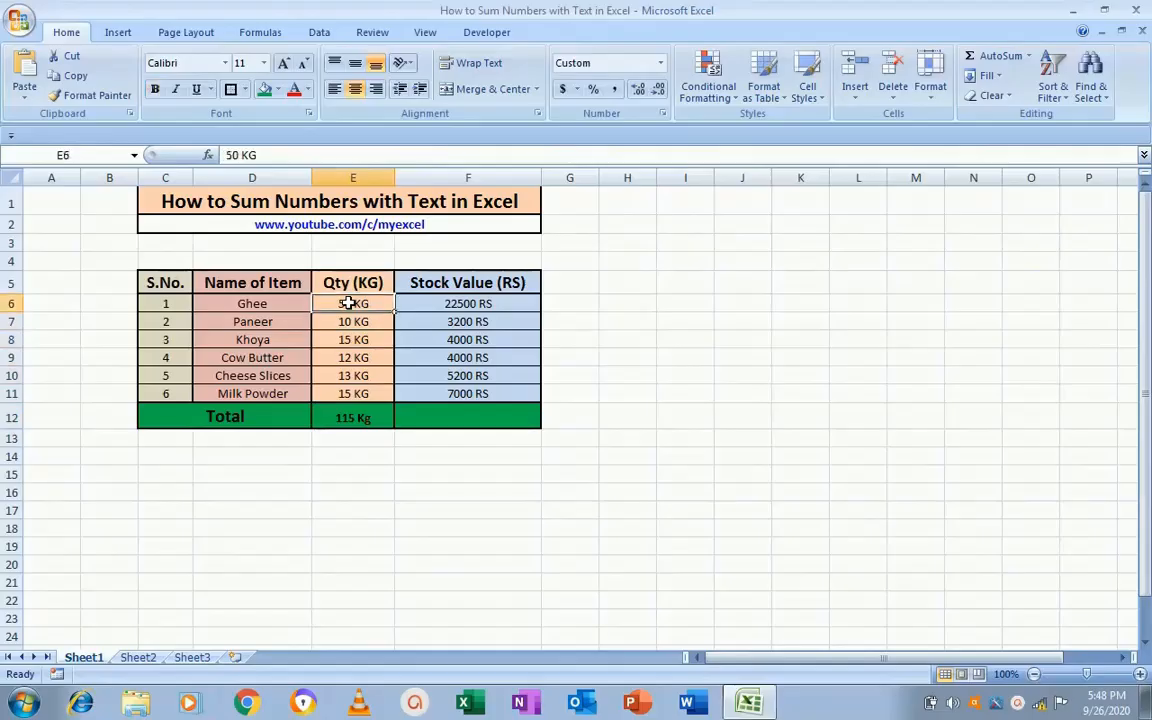
pyautogui.press('Down')
pyautogui.press('Down')
pyautogui.press('Down')
pyautogui.press('Down')
pyautogui.press('Down')
pyautogui.press('Down')
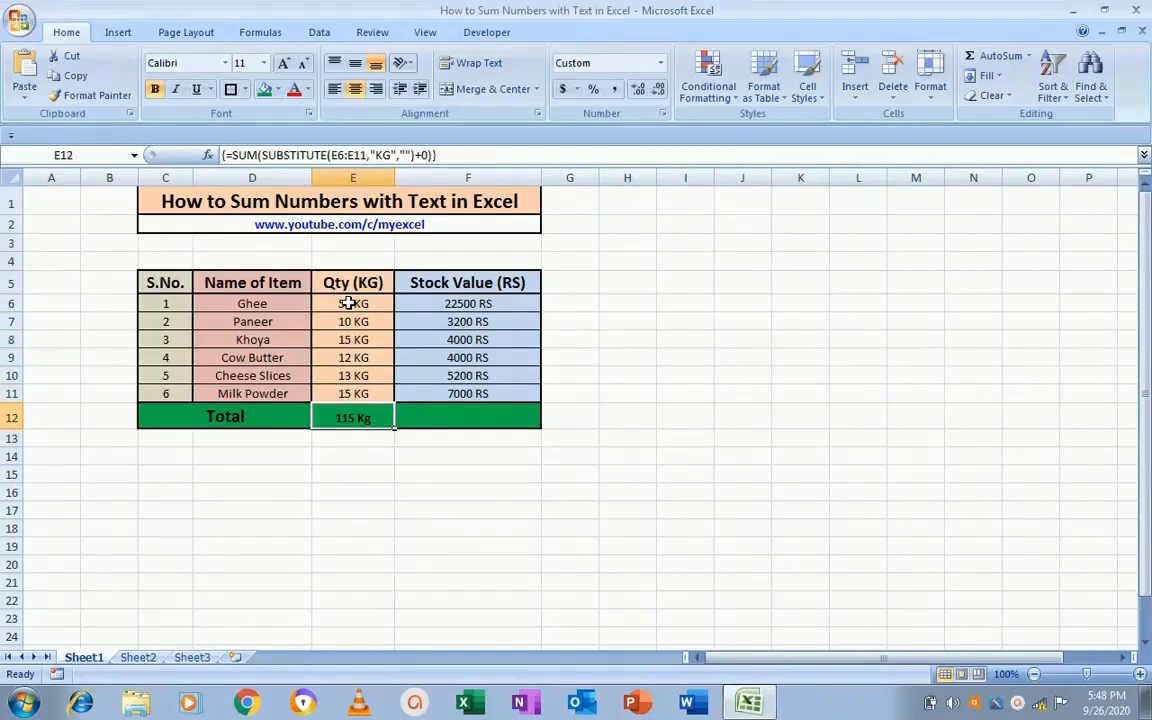
# Step: Replace the array formula in E12 with a plain SUM of E6:E11
pyautogui.press('Delete')
pyautogui.write('=sum')
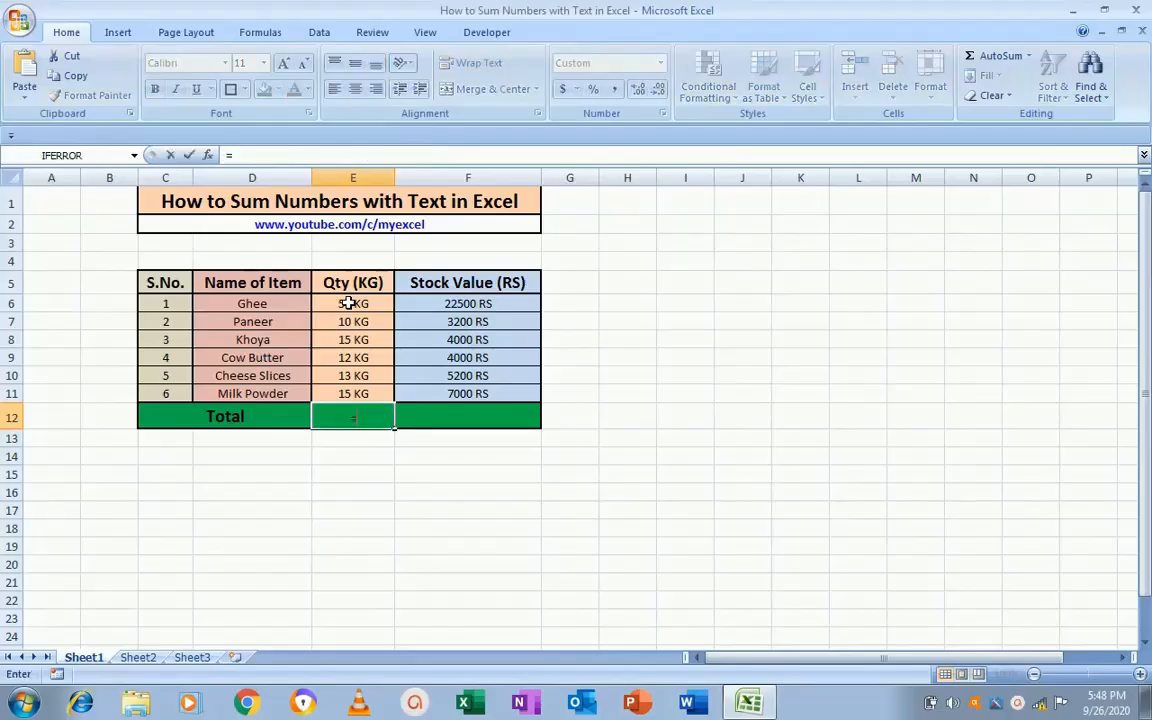
pyautogui.press('Tab')
pyautogui.press('Up')
pyautogui.press('Up')
pyautogui.press('Up')
pyautogui.press('Up')
pyautogui.press('Up')
pyautogui.press('Up')
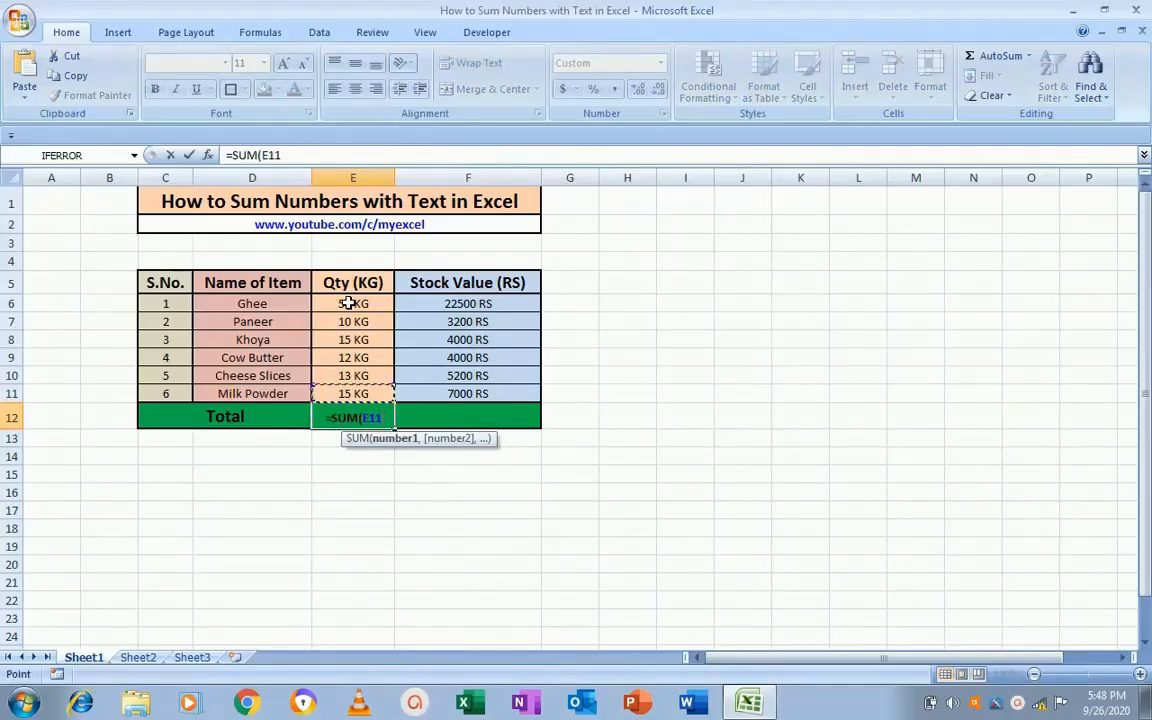
pyautogui.hotkey('shift', 'Down')
pyautogui.hotkey('shift', 'Down')
pyautogui.hotkey('shift', 'Down')
pyautogui.hotkey('shift', 'Down')
pyautogui.hotkey('shift', 'Down')
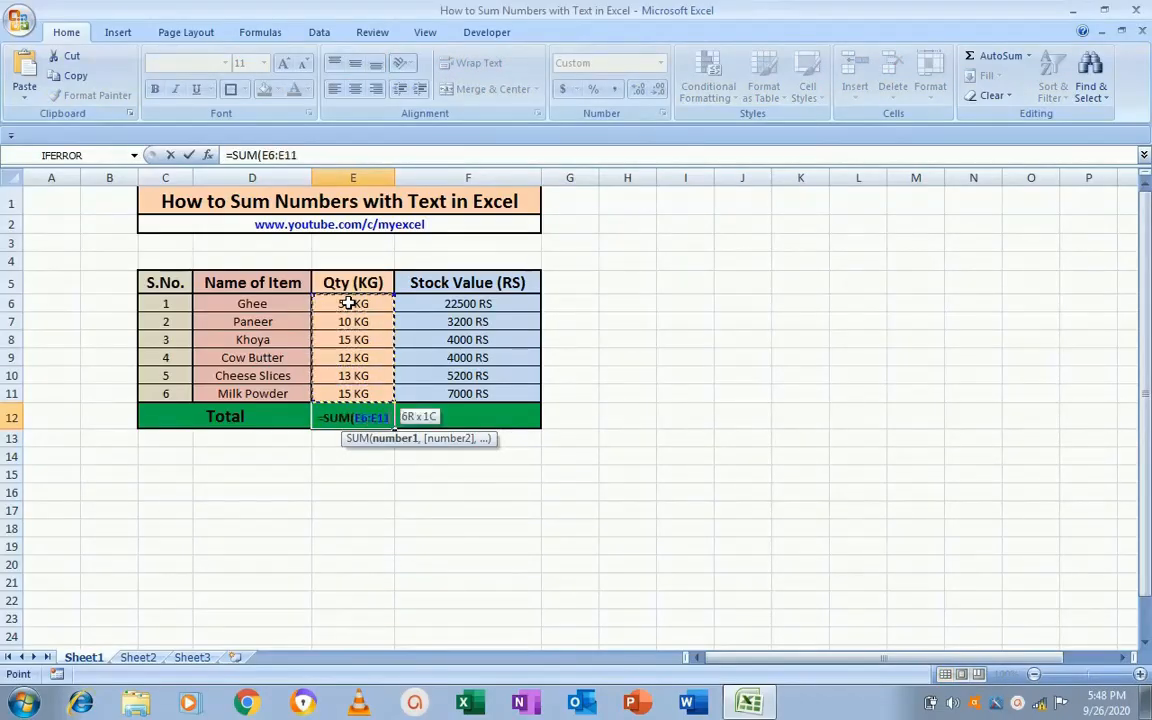
pyautogui.press('Return')
pyautogui.press('Up')
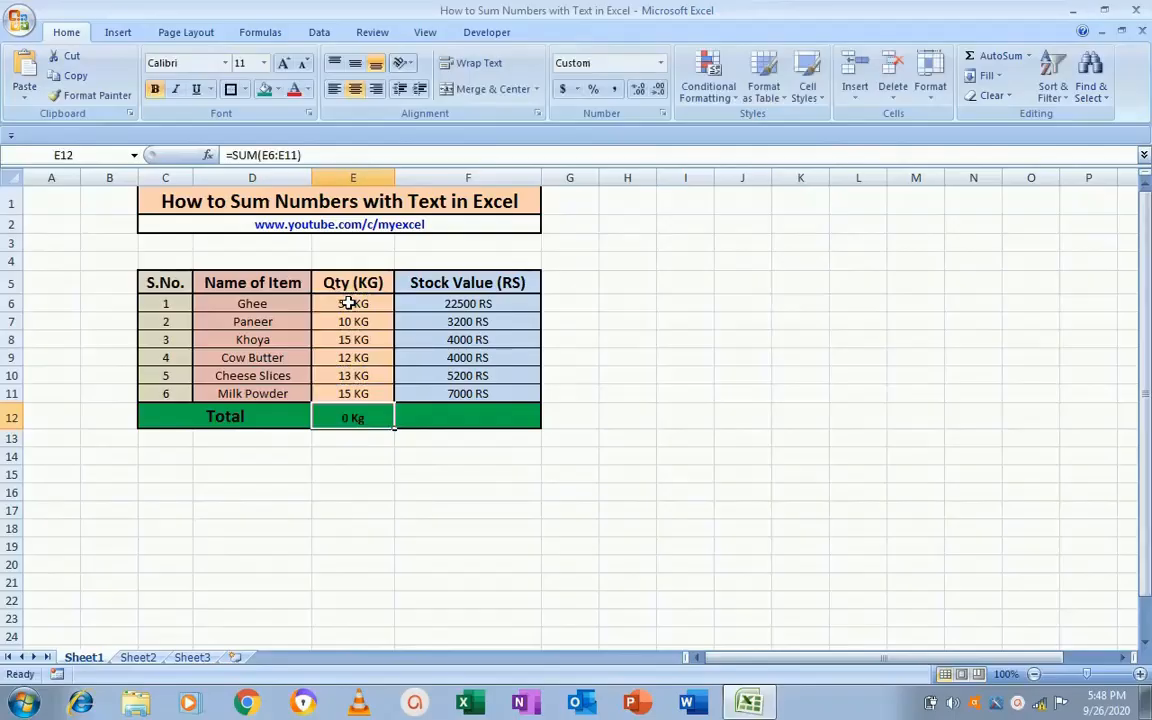
# Step: Clear the quantity total in E12 and start a SUM formula with a nested SUBSTITUTE whose text argument is E6:E11
pyautogui.press('Delete')
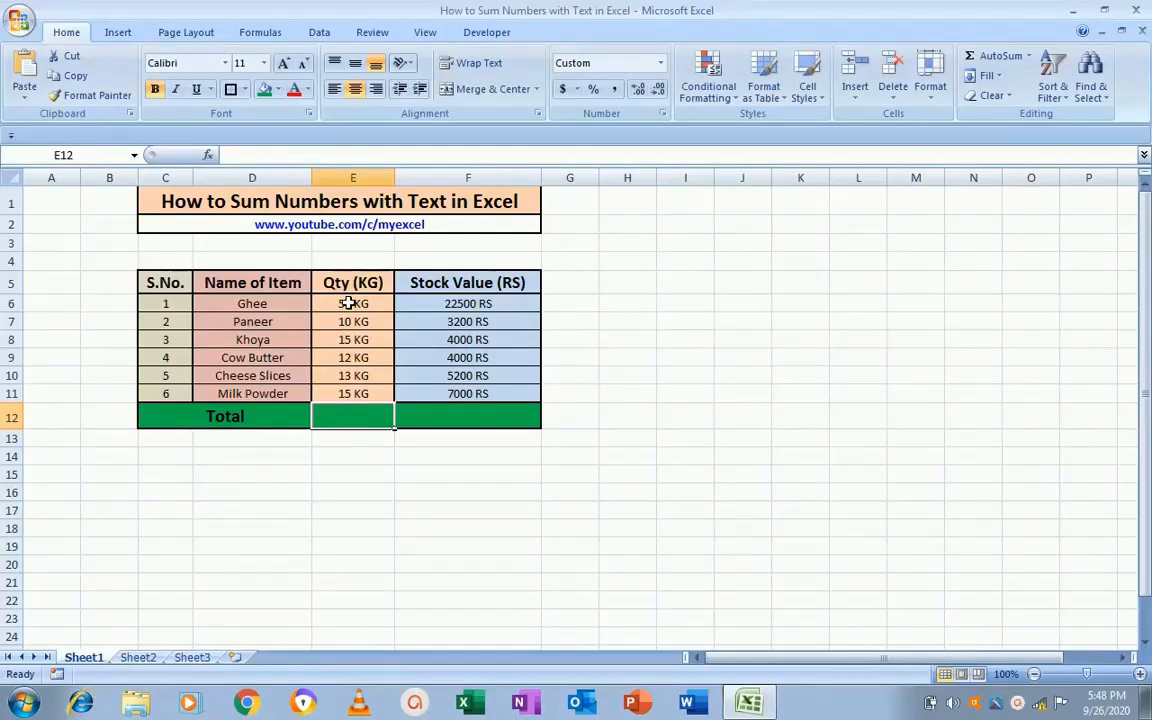
pyautogui.write('=sum')
pyautogui.press('Tab')
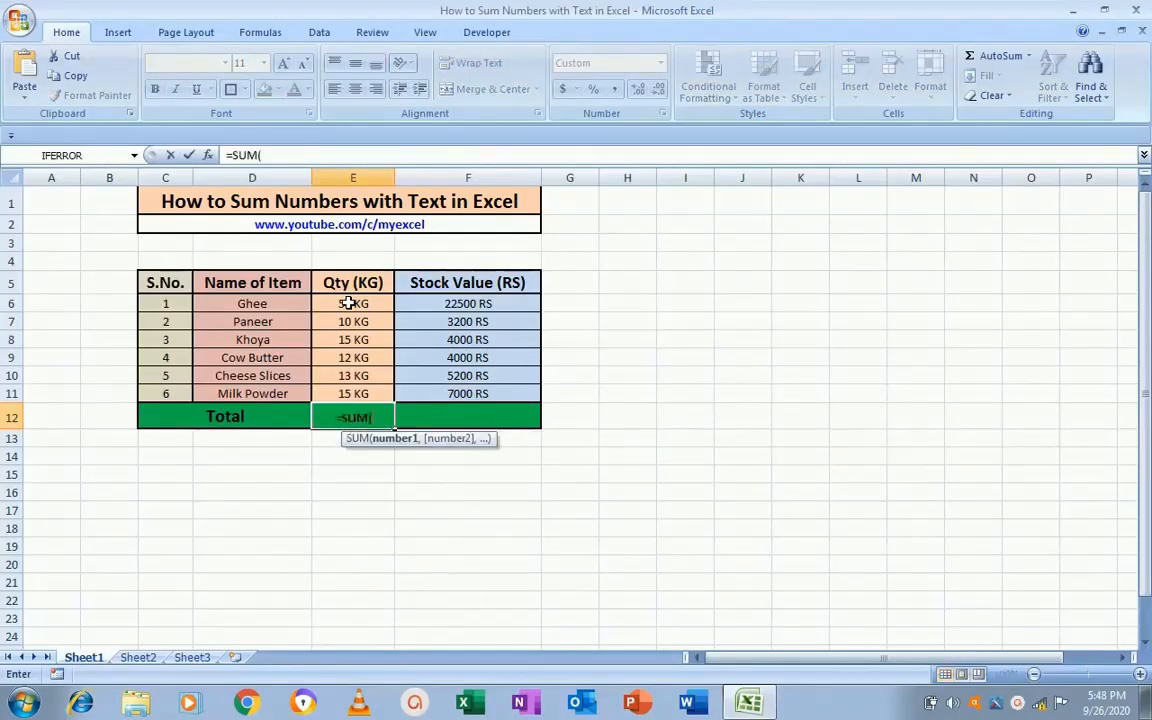
pyautogui.write('sub')
pyautogui.press('Tab')
pyautogui.press('Up')
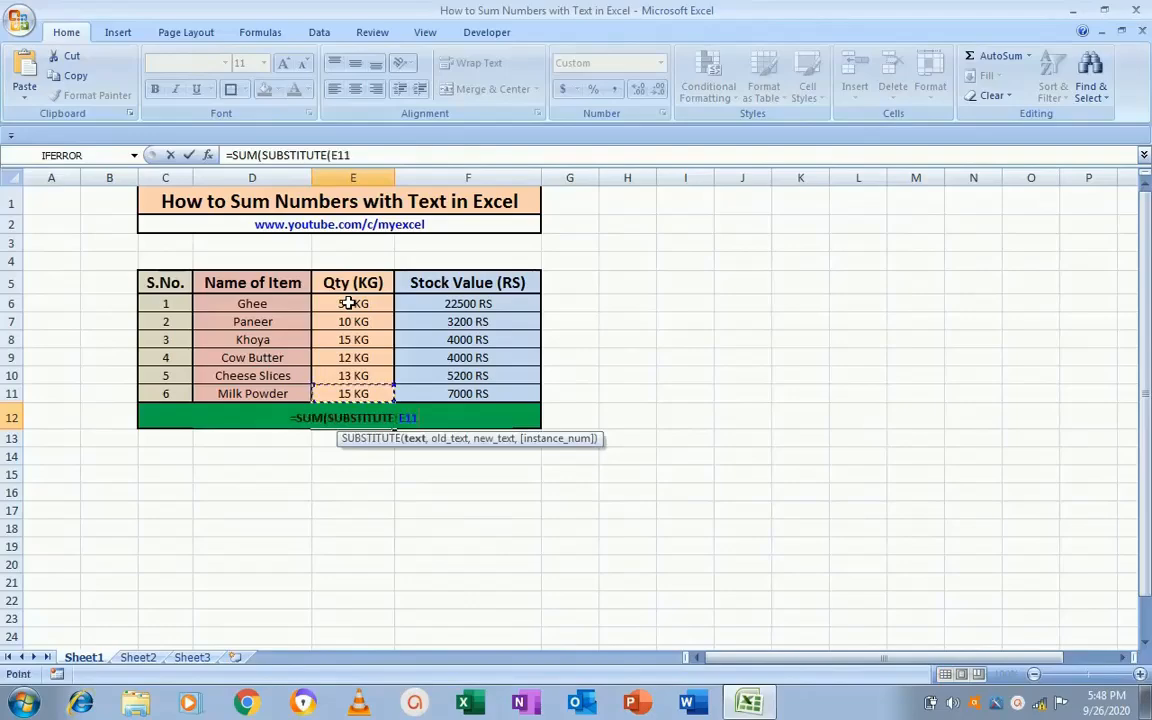
pyautogui.press('Up')
pyautogui.press('Up')
pyautogui.press('Up')
pyautogui.press('Up')
pyautogui.press('Up')
pyautogui.hotkey('ctrl', 'shift', 'Down')
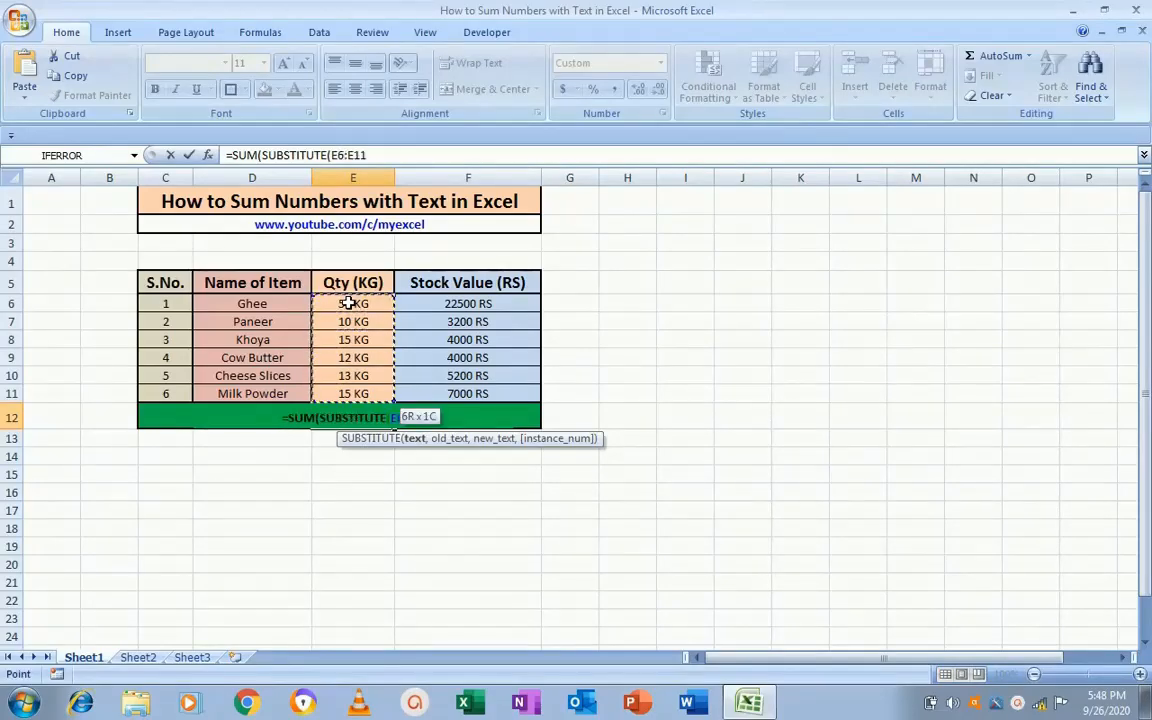
# Step: Finish the quantity total by substituting "KG" with "" and adding 0 inside SUM, and enter it as an array formula
pyautogui.write(',"KG')
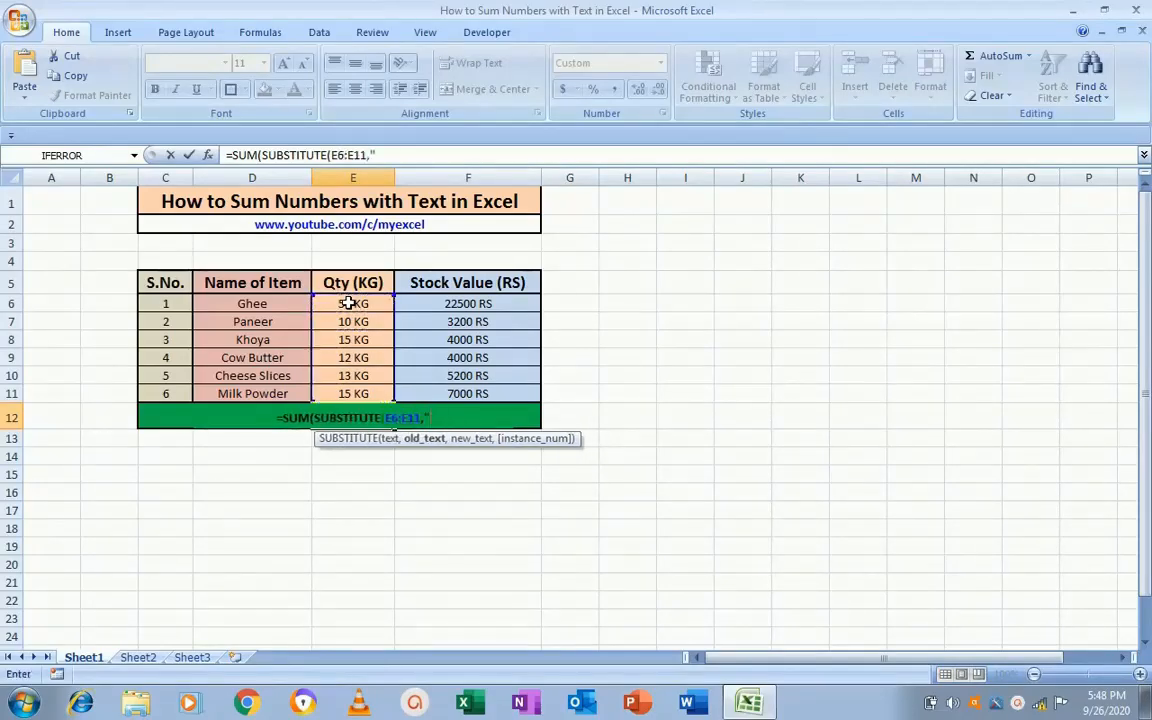
pyautogui.write('"')
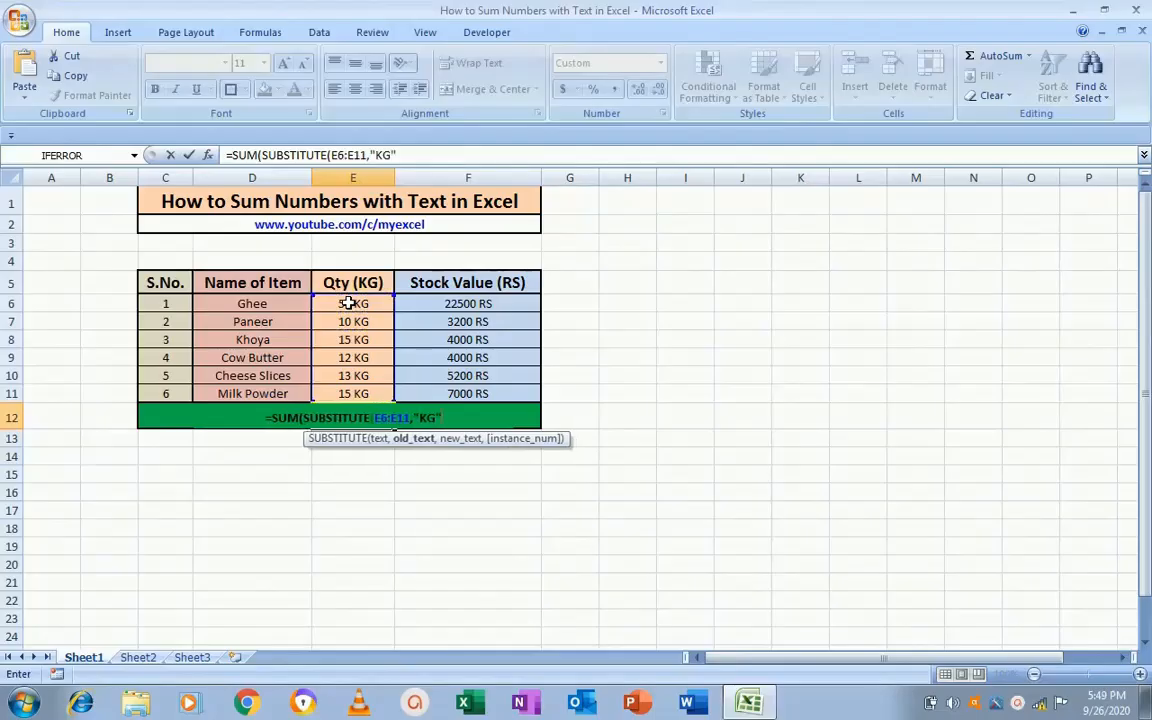
pyautogui.write(',')
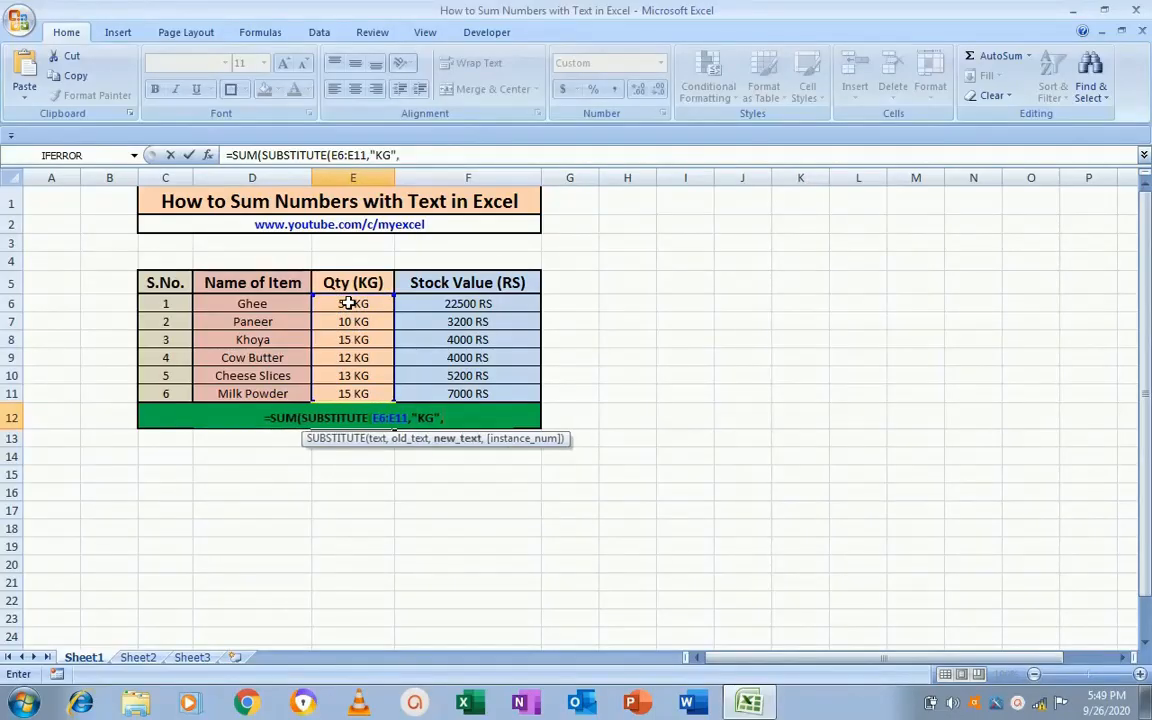
pyautogui.write('""')
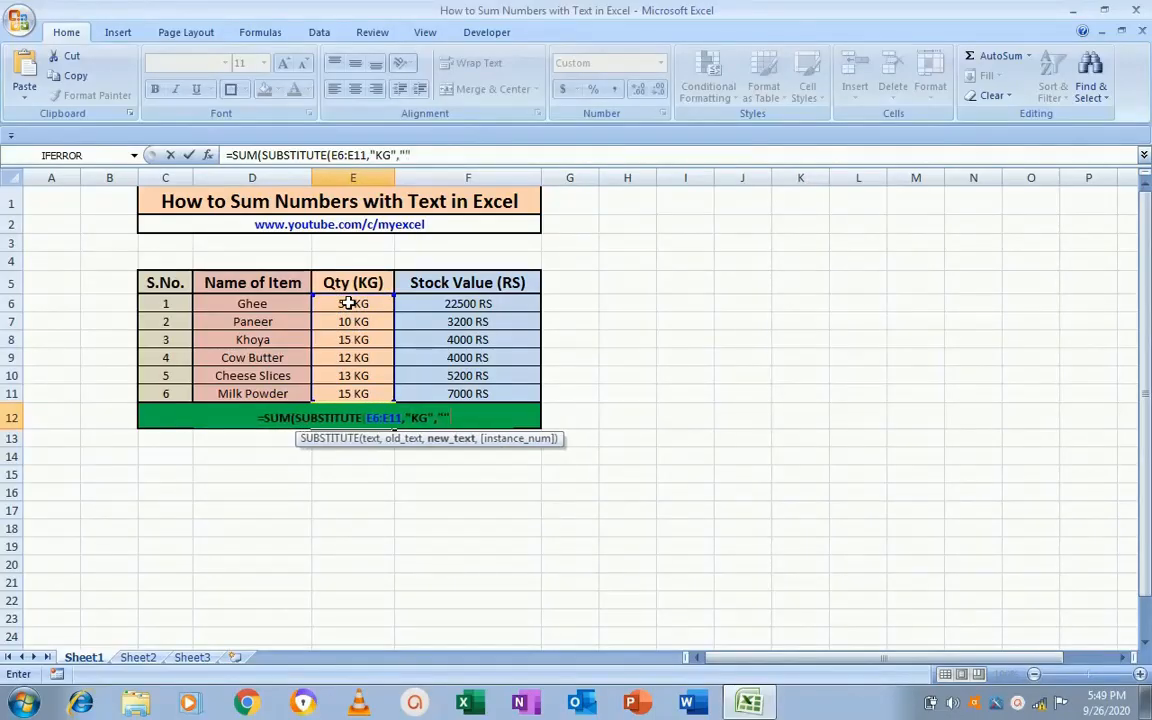
pyautogui.write(')+0')
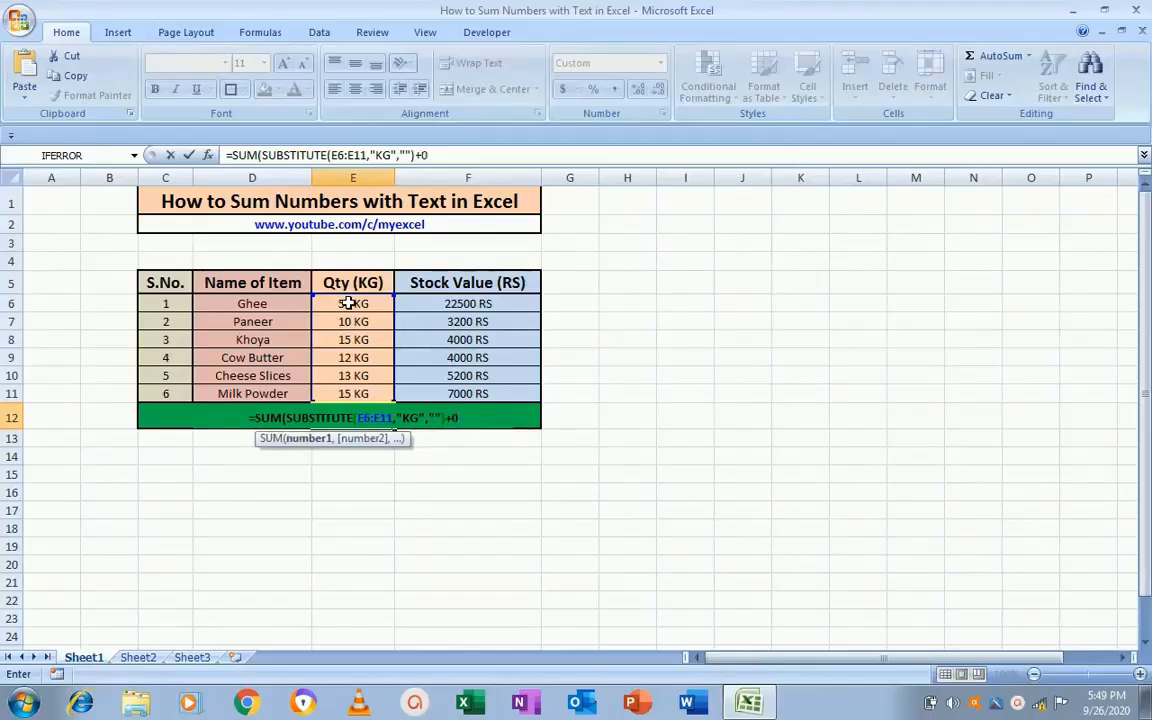
pyautogui.write(')')
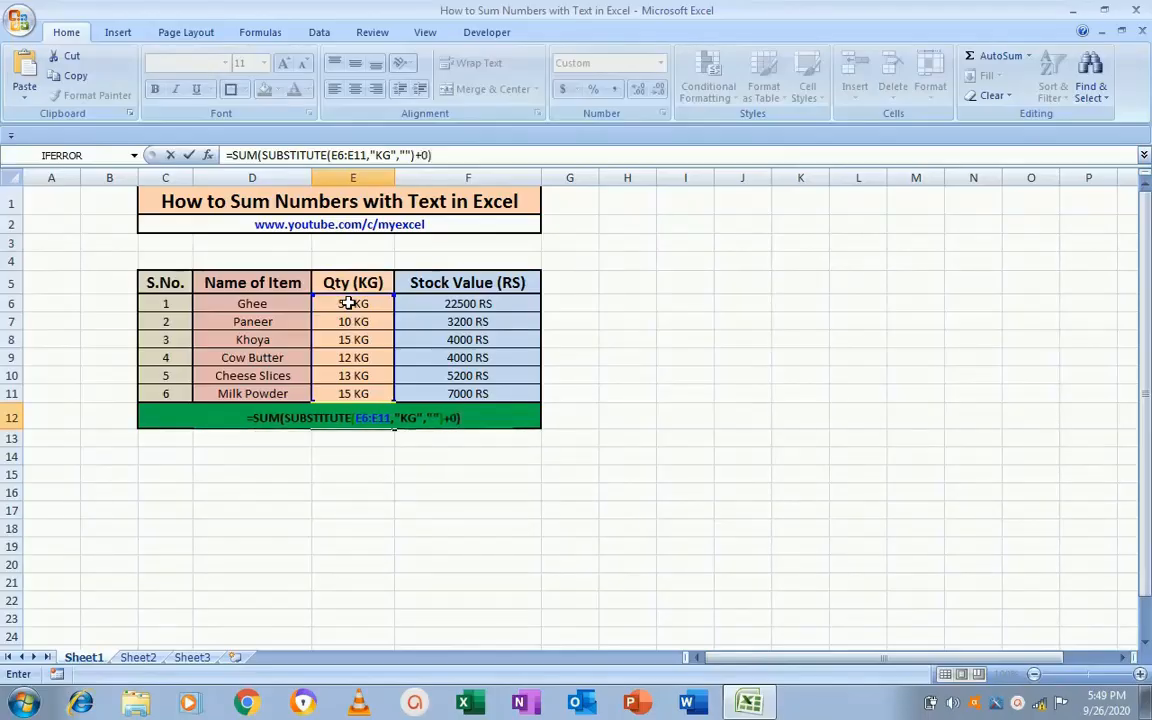
pyautogui.press('Return')
pyautogui.press('Up')
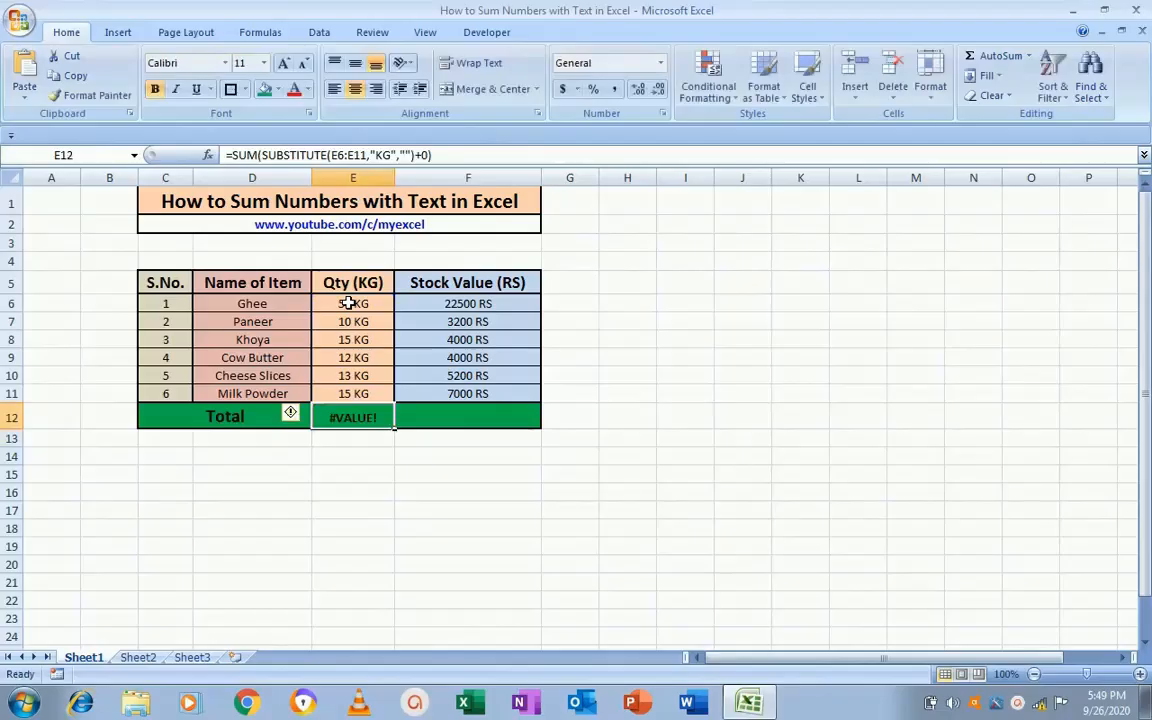
pyautogui.press('F2')
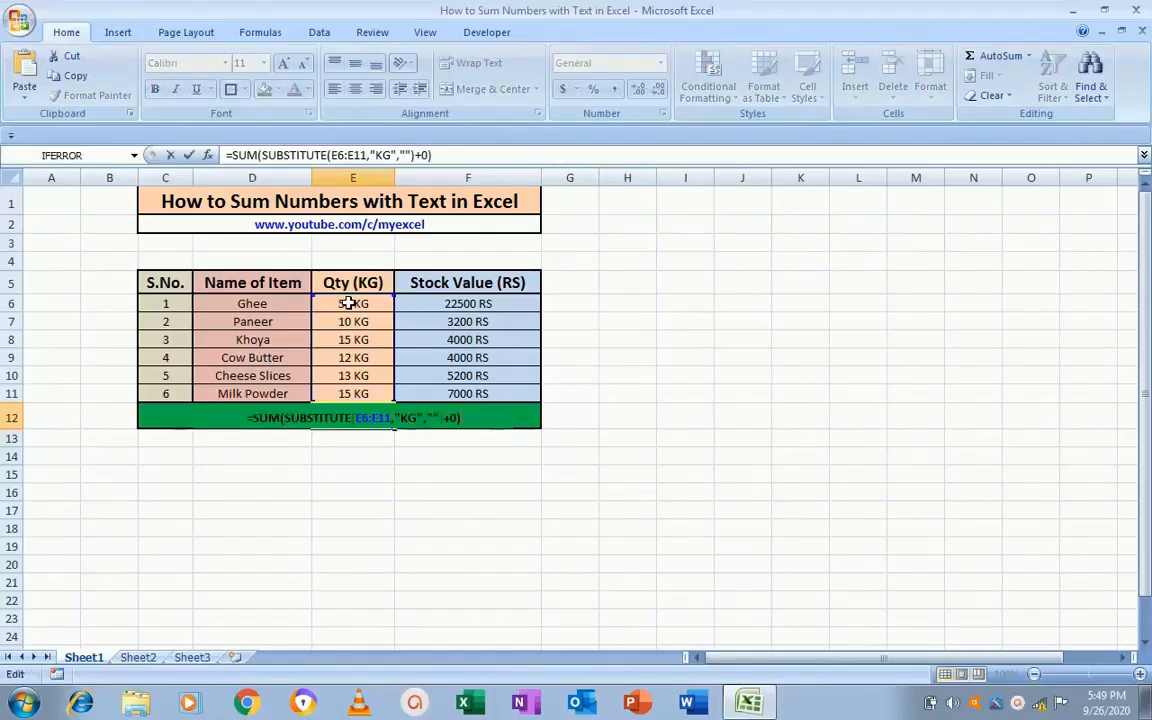
pyautogui.hotkey('ctrl', 'shift', 'Return')
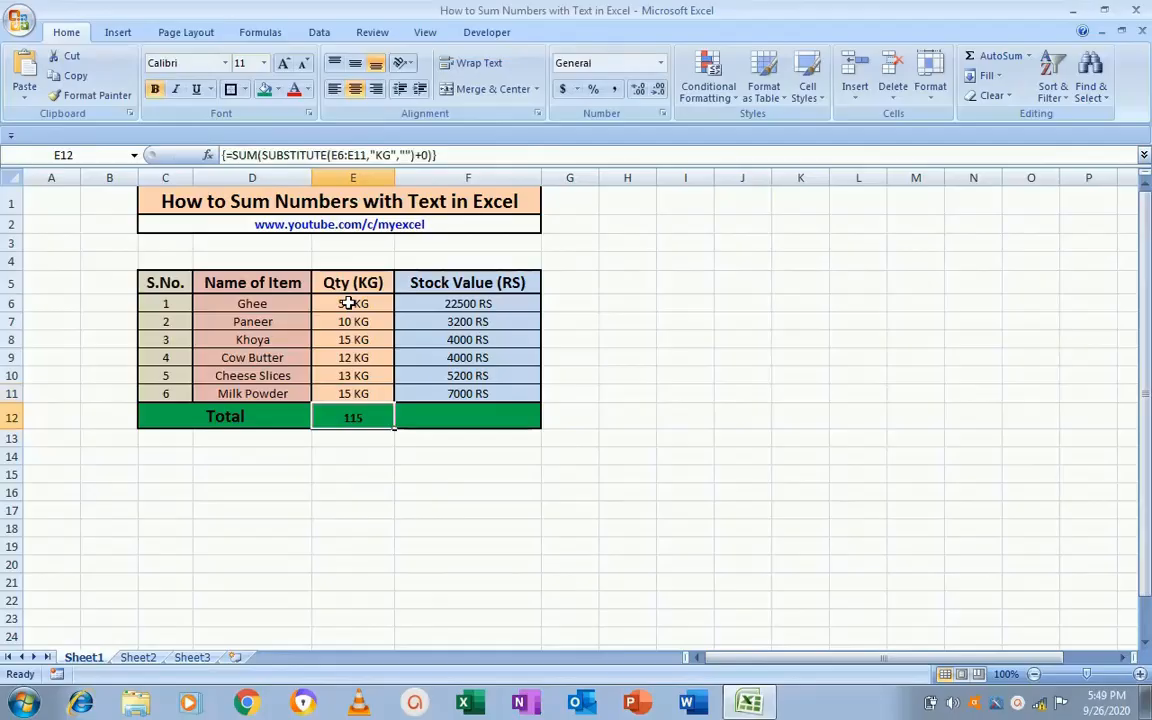
# Step: Review the quantity entries in E6:E11 that the total in E12 covers
pyautogui.press('Up')
pyautogui.press('Up')
pyautogui.press('Up')
pyautogui.press('Up')
pyautogui.press('Up')
pyautogui.press('Up')
pyautogui.hotkey('ctrl', 'shift', 'Down')
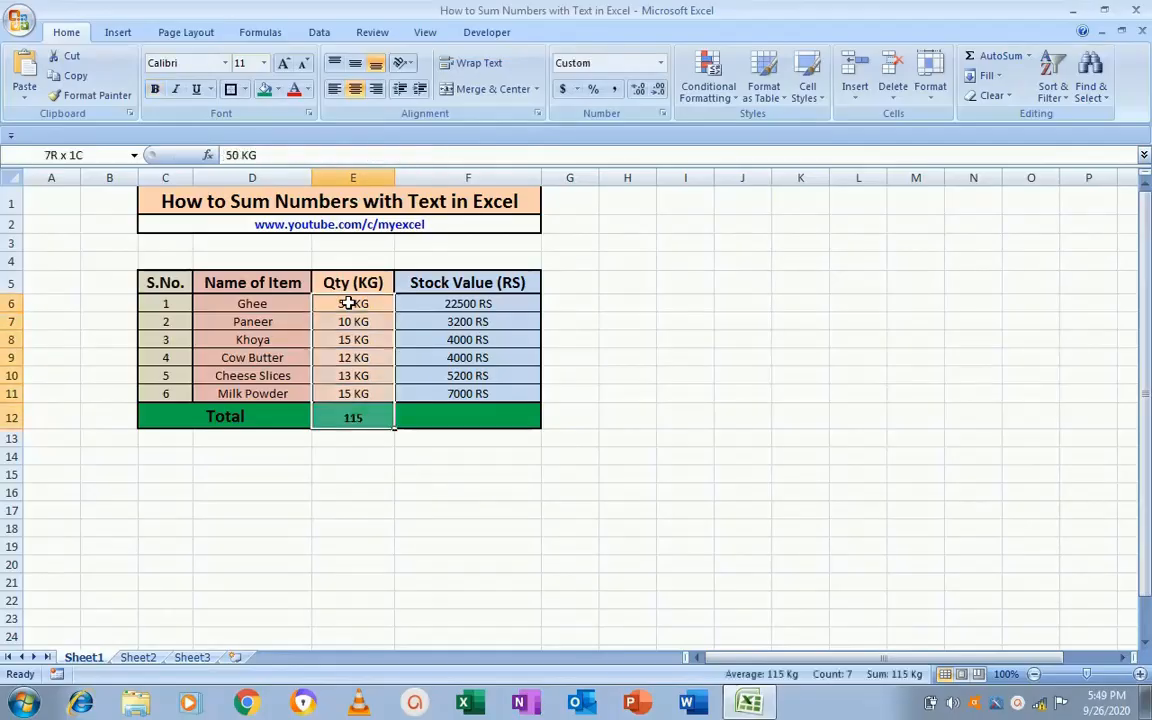
pyautogui.hotkey('shift', 'Up')
pyautogui.press('Down')
pyautogui.press('Down')
pyautogui.press('Down')
pyautogui.press('Down')
pyautogui.press('Down')
pyautogui.press('Down')
pyautogui.press('Down')
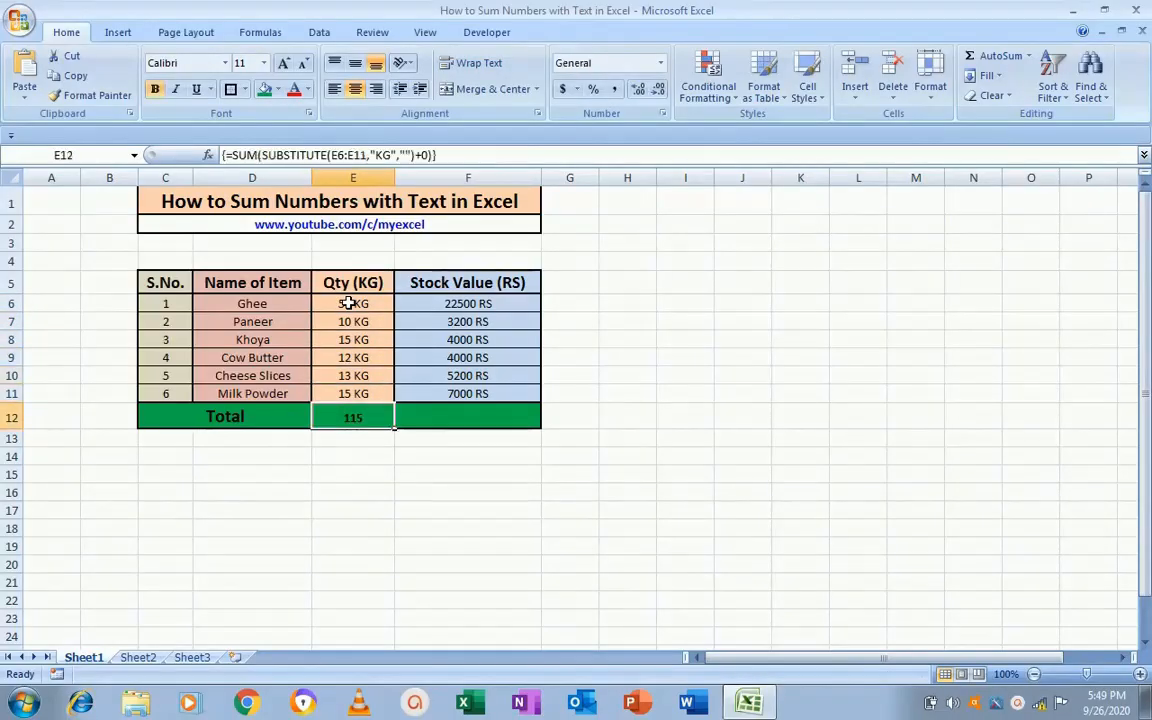
# Step: In the stock value total cell F12, start a SUM formula with a nested SUBSTITUTE whose text argument is F6:F11
pyautogui.press('Right')
pyautogui.write('=sum')
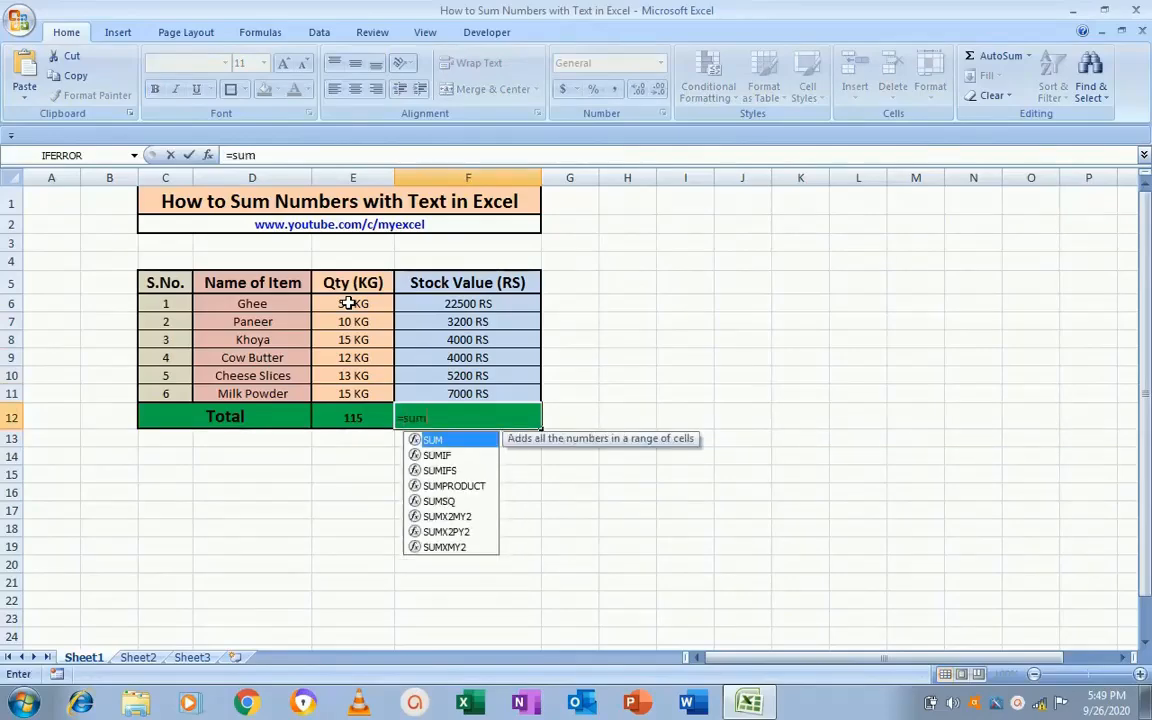
pyautogui.press('Tab')
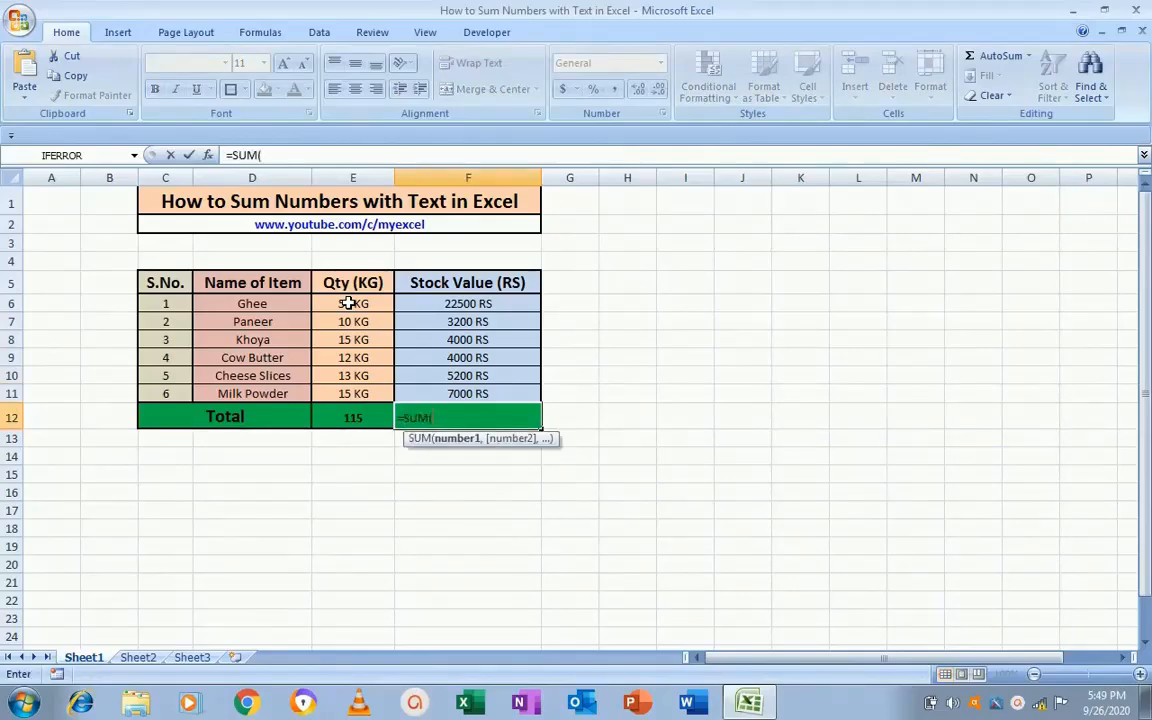
pyautogui.write('sub')
pyautogui.press('Tab')
pyautogui.press('Up')
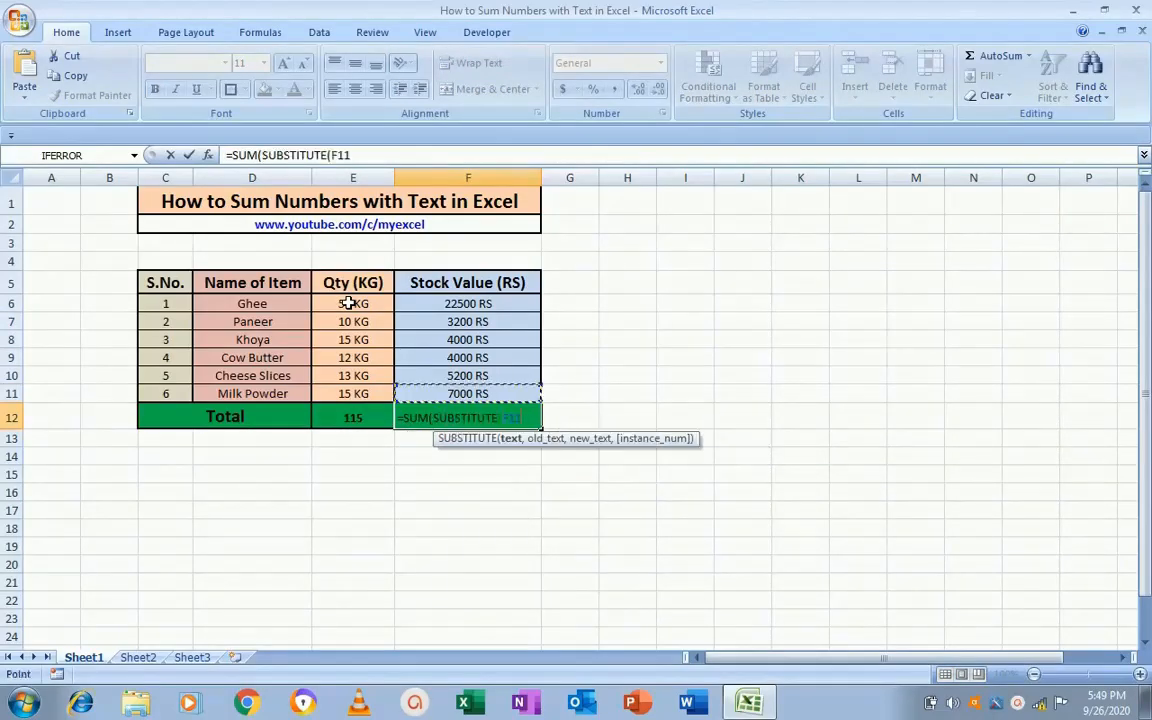
pyautogui.press('Up')
pyautogui.press('Up')
pyautogui.press('Up')
pyautogui.press('Up')
pyautogui.press('Up')
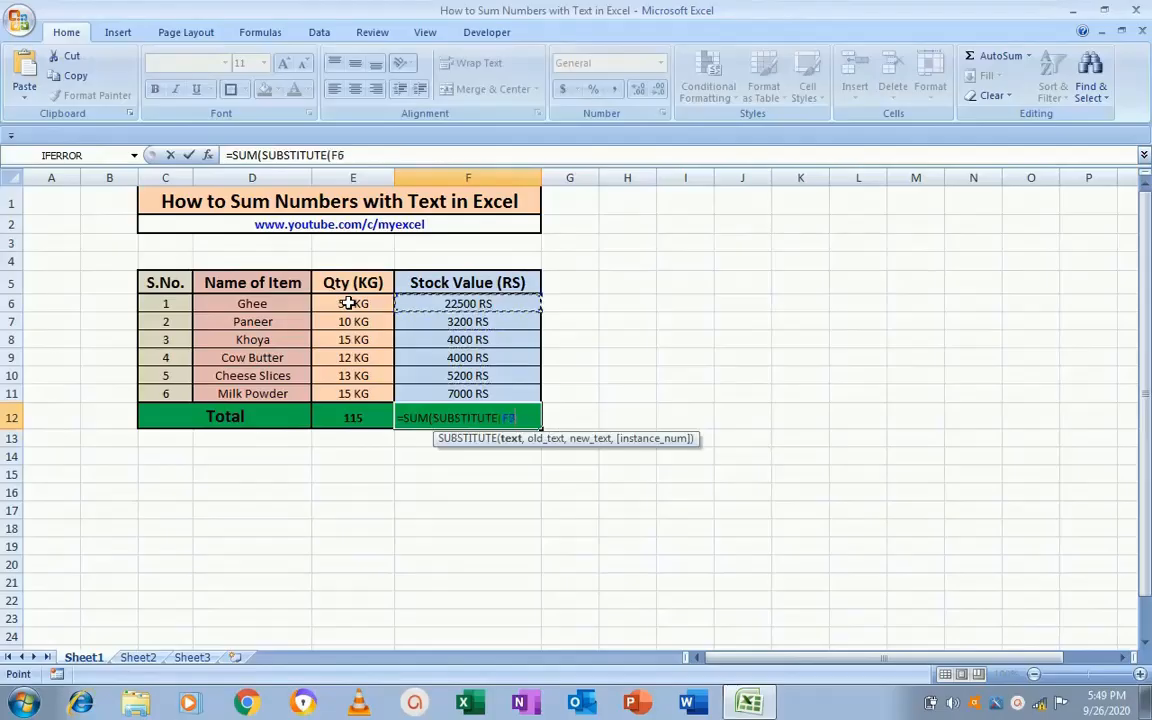
pyautogui.hotkey('shift', 'Down')
pyautogui.hotkey('shift', 'Down')
pyautogui.hotkey('shift', 'Down')
pyautogui.hotkey('shift', 'Down')
pyautogui.hotkey('shift', 'Down')
pyautogui.write(',')
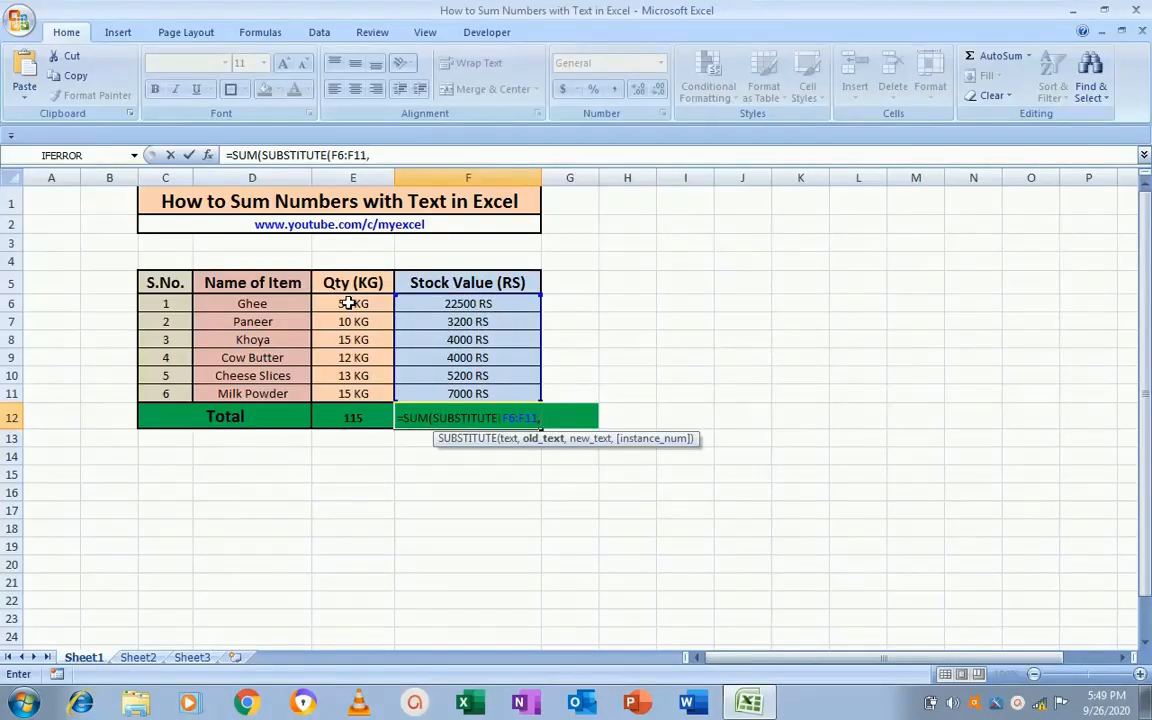
# Step: Complete the F12 formula by substituting "RS" with "" and adding 0 inside SUM, and enter it as an array formula
pyautogui.write('"RS",')
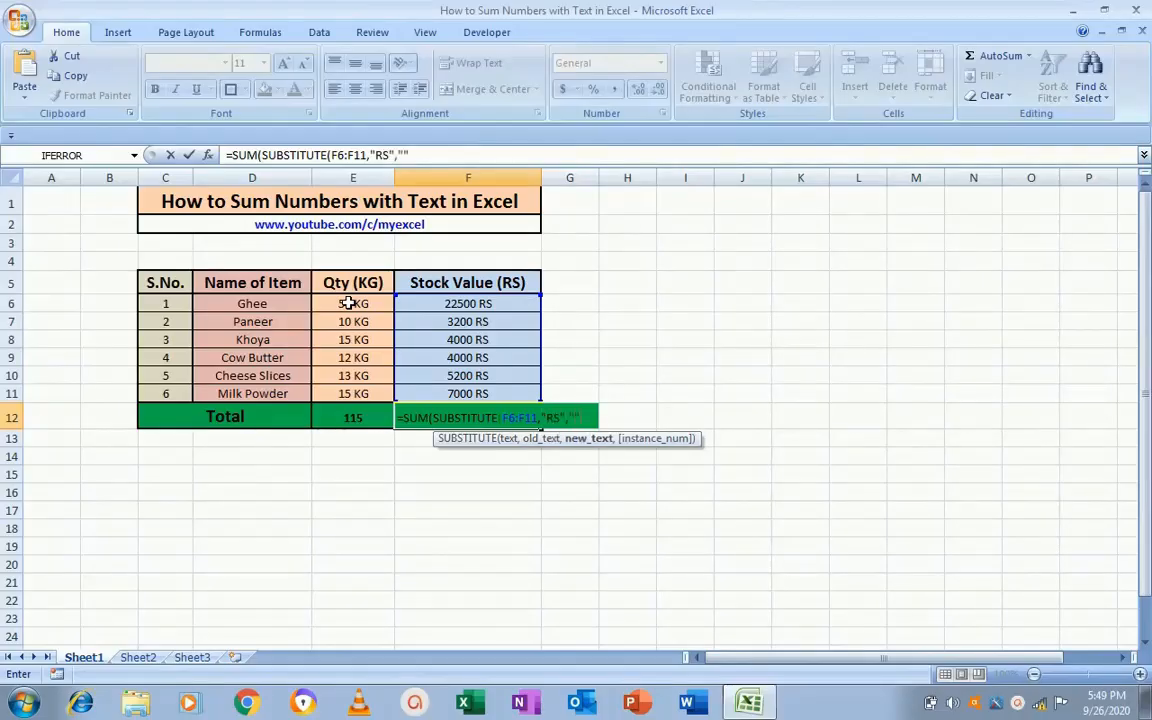
pyautogui.write('"")+')
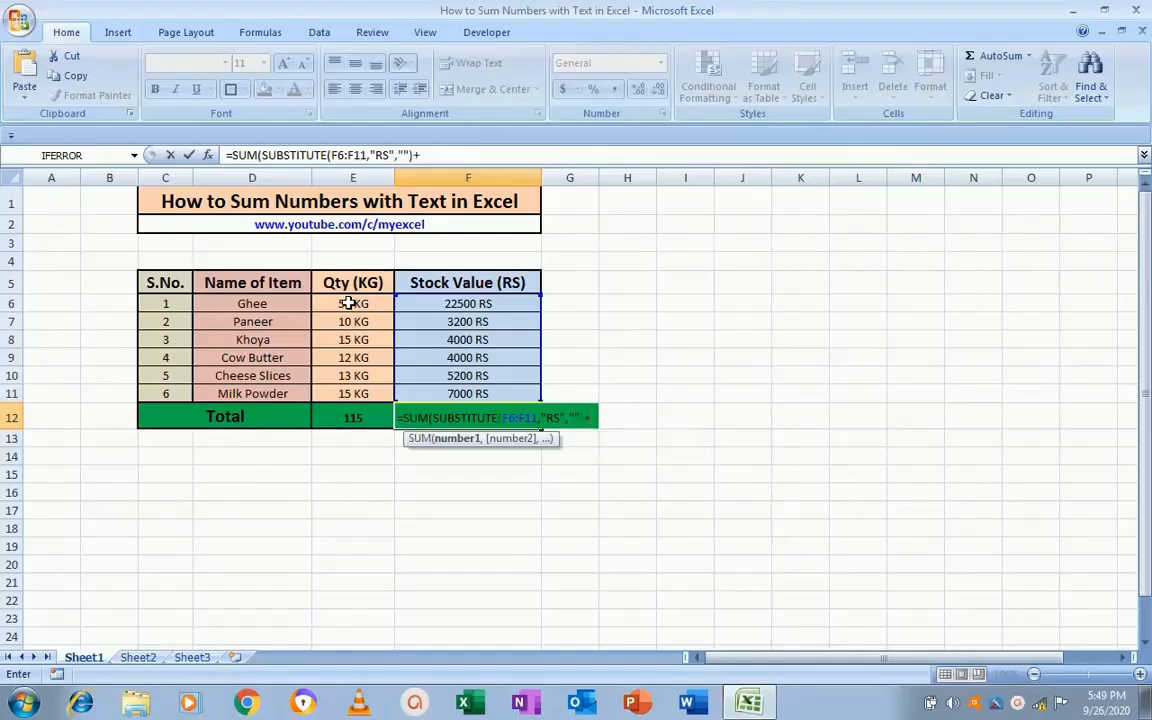
pyautogui.write('0)')
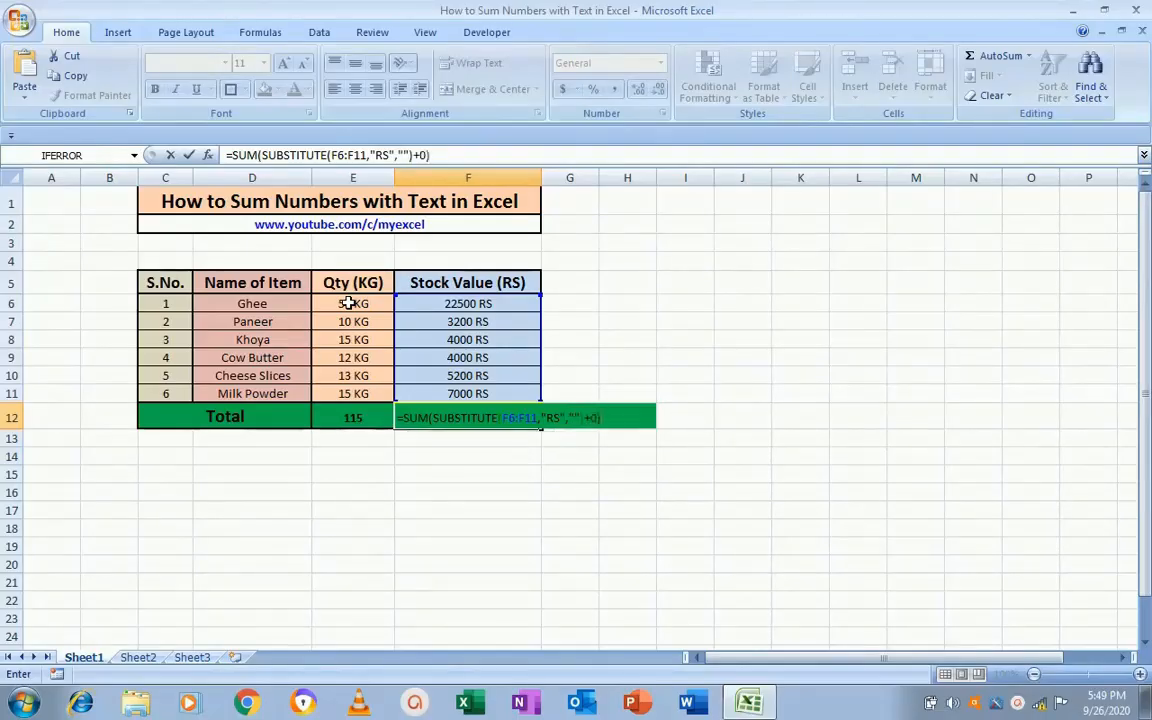
pyautogui.hotkey('ctrl', 'shift', 'Return')
pyautogui.press('Up')
pyautogui.press('Down')
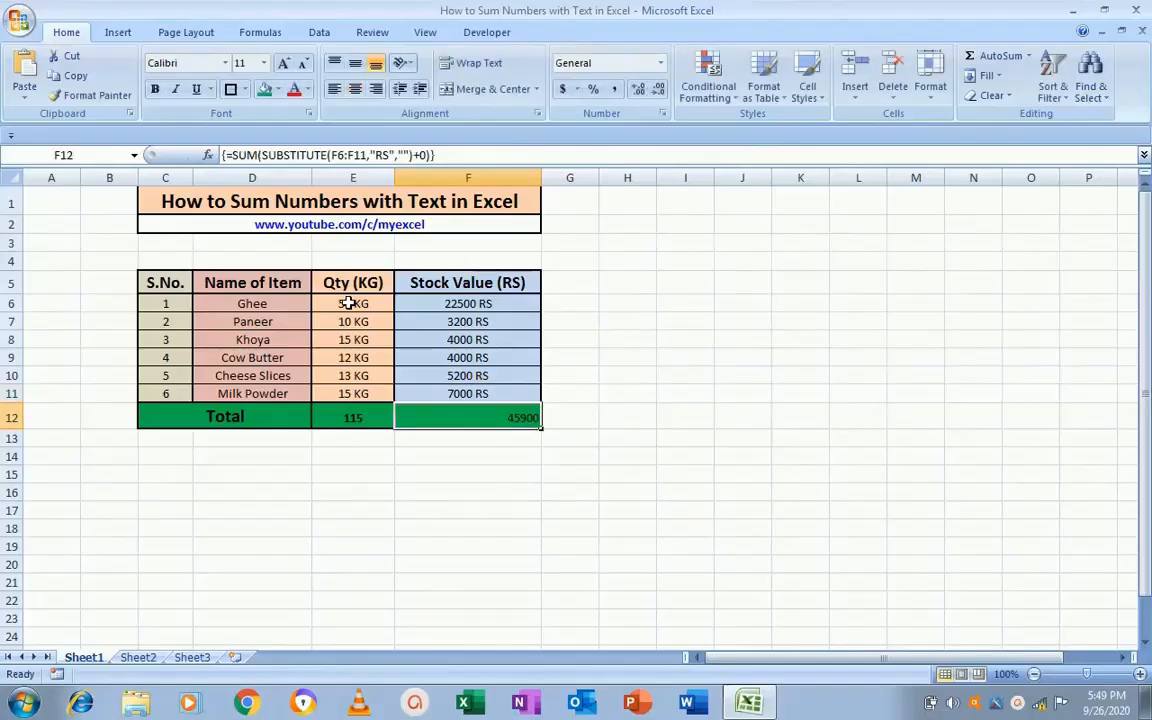
# Step: Centre the stock value total in F12 and make it bold like the quantity total in E12
pyautogui.click(356, 91)
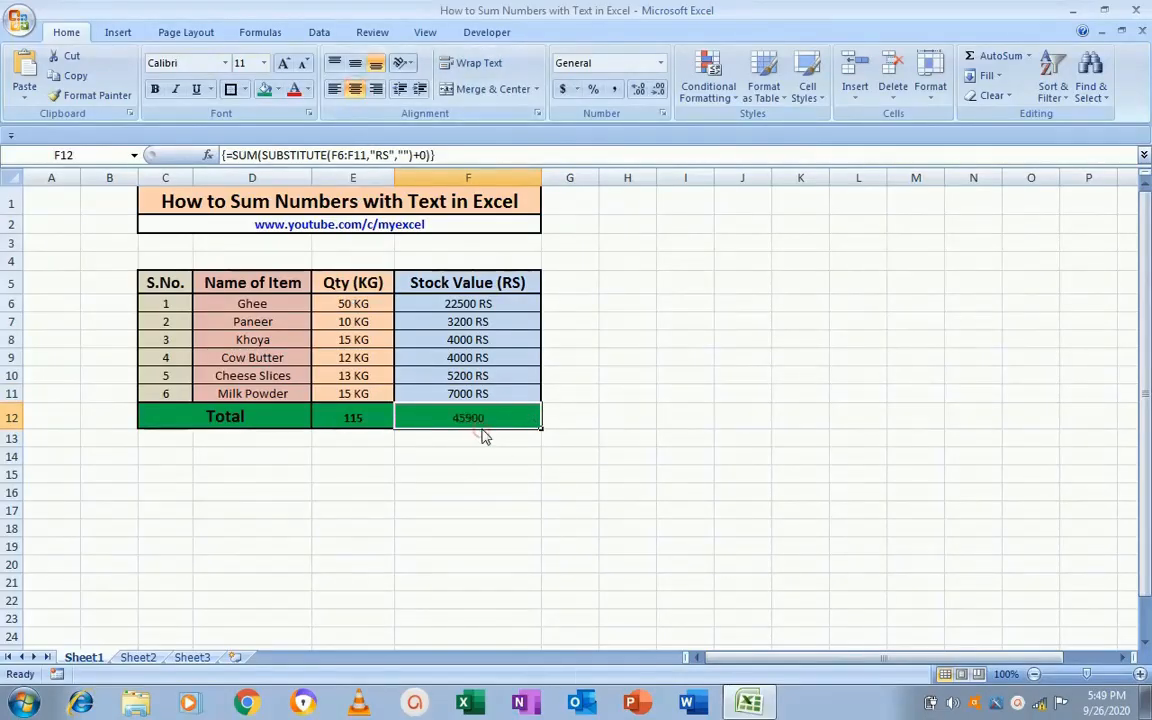
pyautogui.click(372, 418)
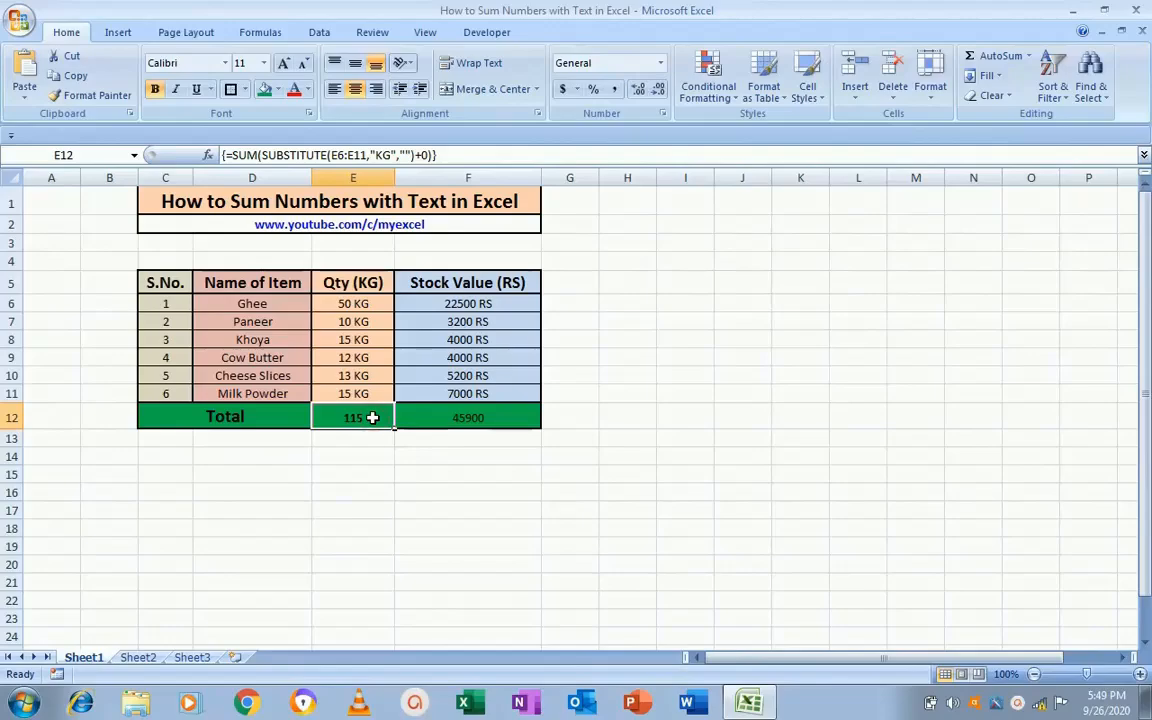
pyautogui.hotkey('shift', 'Right')
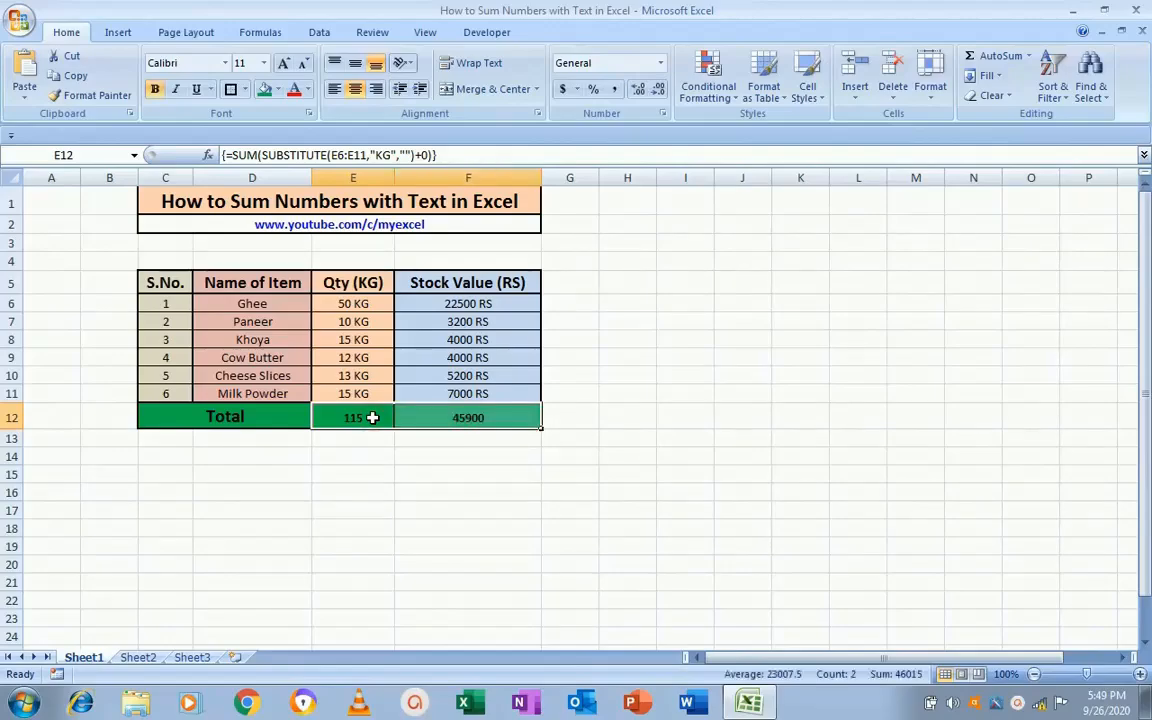
pyautogui.click(364, 417)
pyautogui.press('Right')
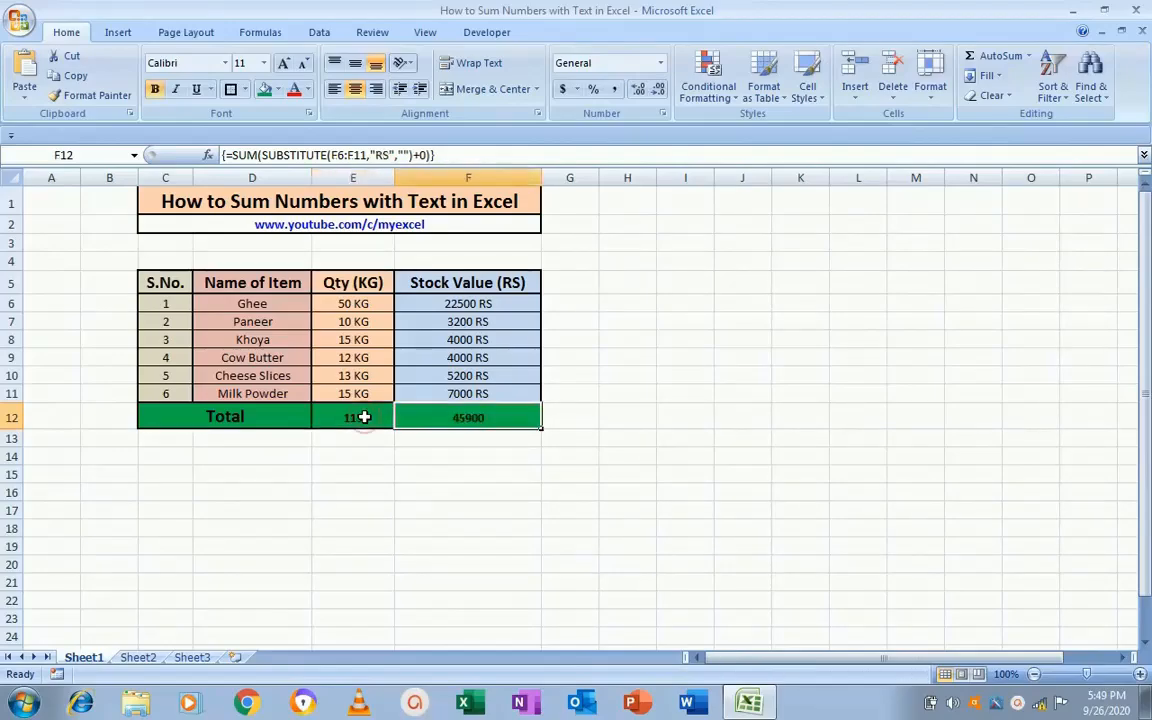
# Step: Clear all quantity and stock value entries together with their totals in E6:F12
pyautogui.press('Left')
pyautogui.press('Up')
pyautogui.press('Up')
pyautogui.press('Up')
pyautogui.press('Up')
pyautogui.press('Up')
pyautogui.press('Up')
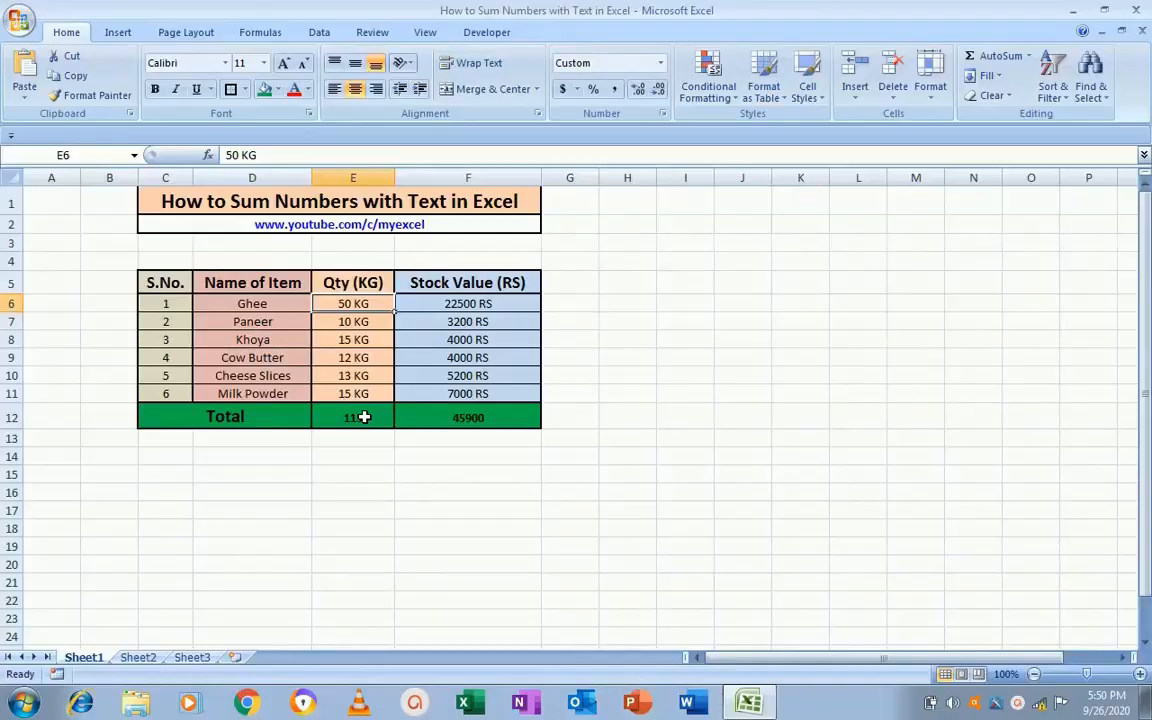
pyautogui.hotkey('shift', 'Right')
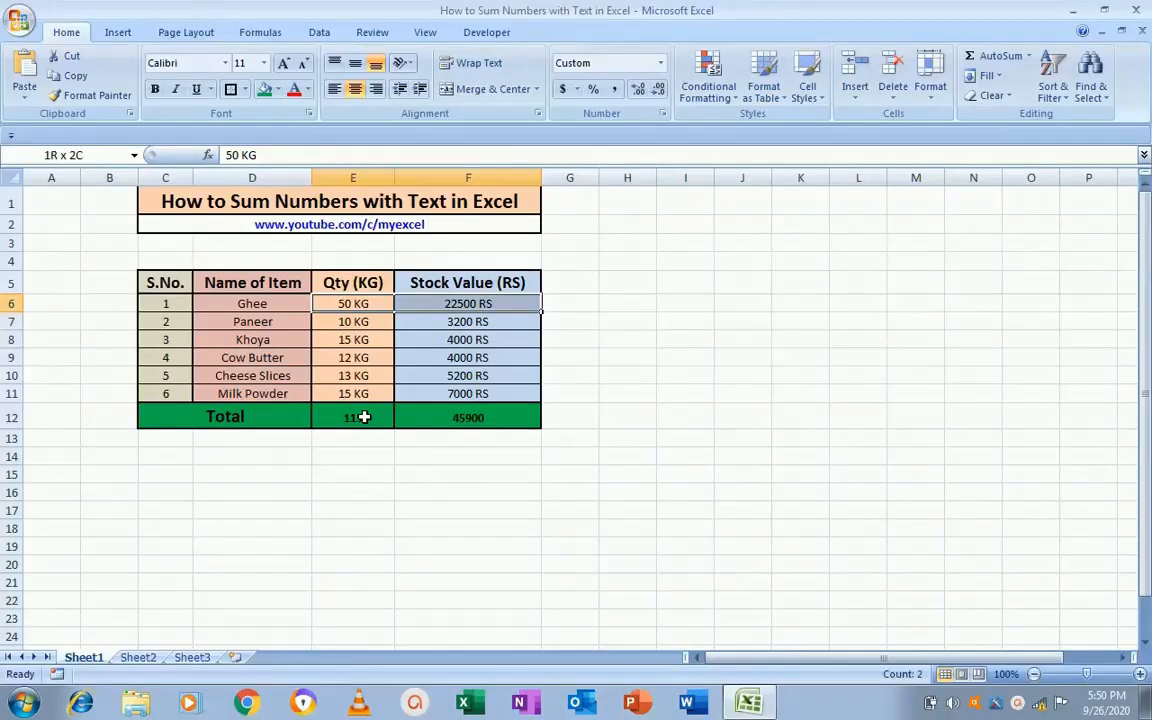
pyautogui.hotkey('shift', 'Down')
pyautogui.hotkey('shift', 'Down')
pyautogui.hotkey('shift', 'Down')
pyautogui.hotkey('shift', 'Down')
pyautogui.hotkey('shift', 'Down')
pyautogui.hotkey('shift', 'Down')
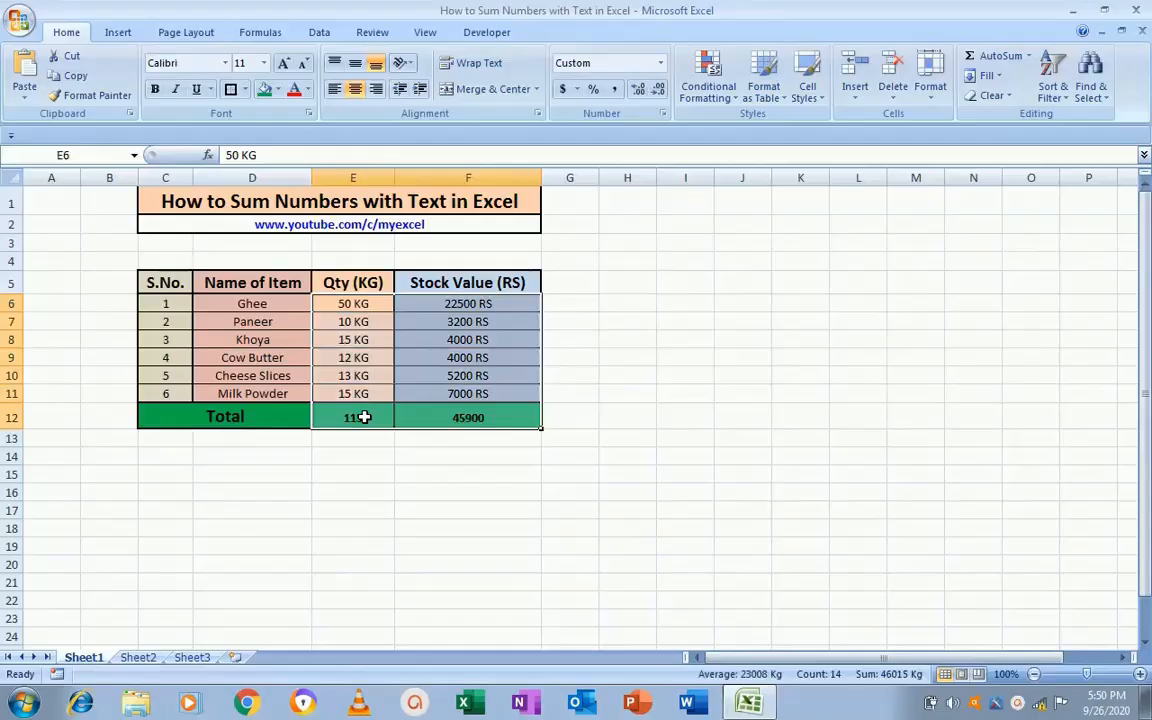
pyautogui.press('Delete')
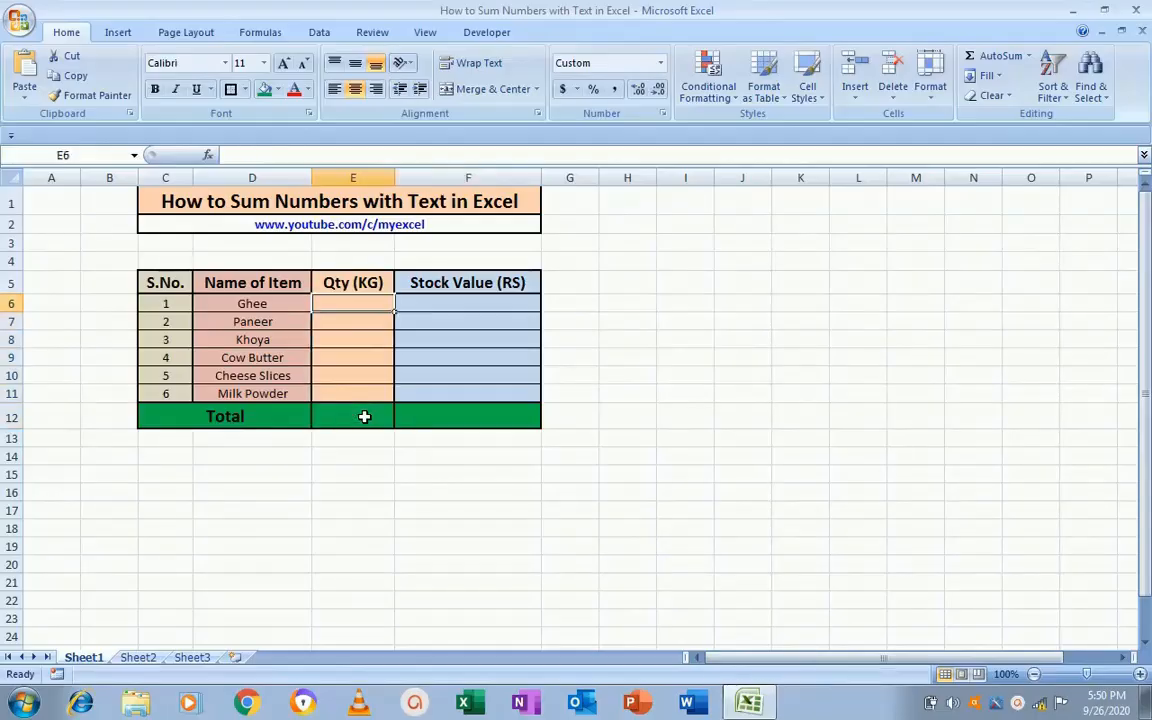
# Step: Apply the custom number format 0" KG" to the quantity cells and their total, E6:E12
pyautogui.hotkey('shift', 'Down')
pyautogui.hotkey('shift', 'Down')
pyautogui.hotkey('shift', 'Down')
pyautogui.hotkey('shift', 'Down')
pyautogui.hotkey('shift', 'Down')
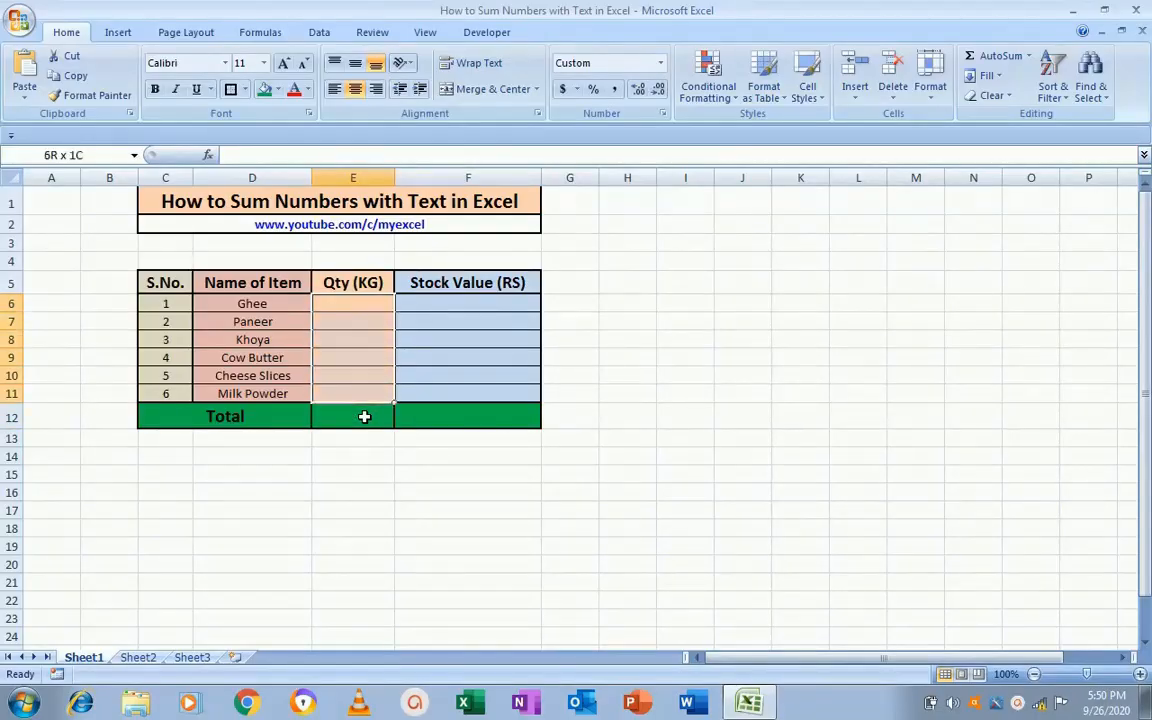
pyautogui.hotkey('shift', 'Down')
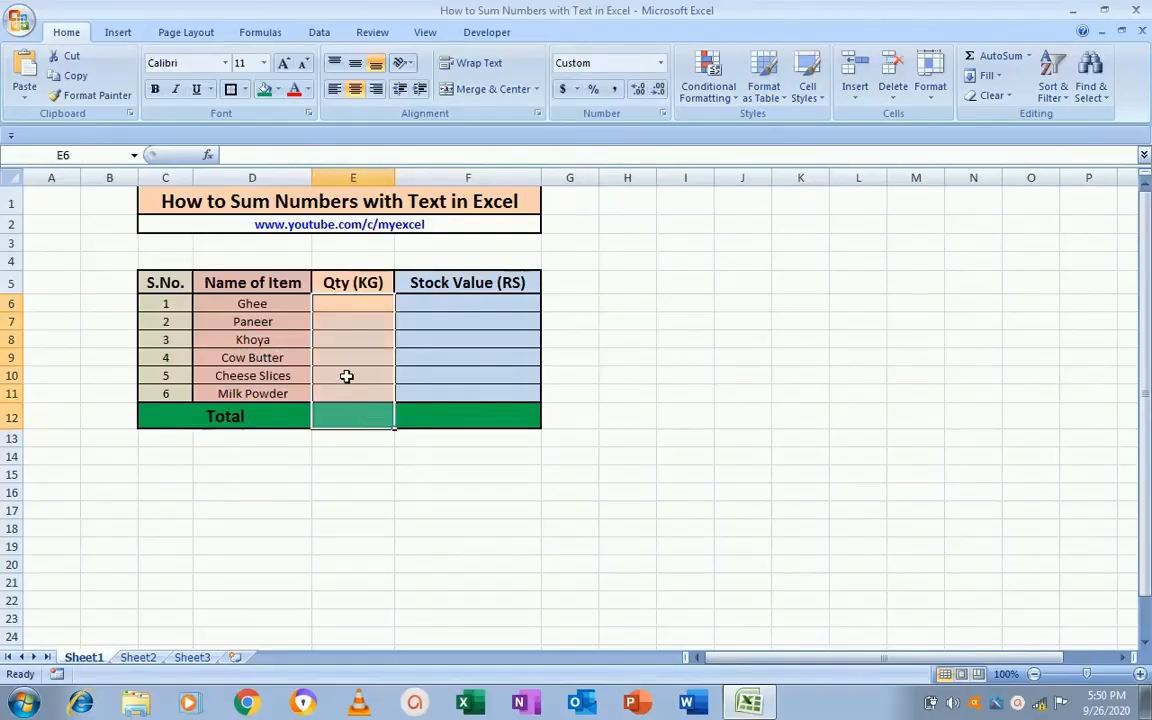
pyautogui.hotkey('ctrl', '1')
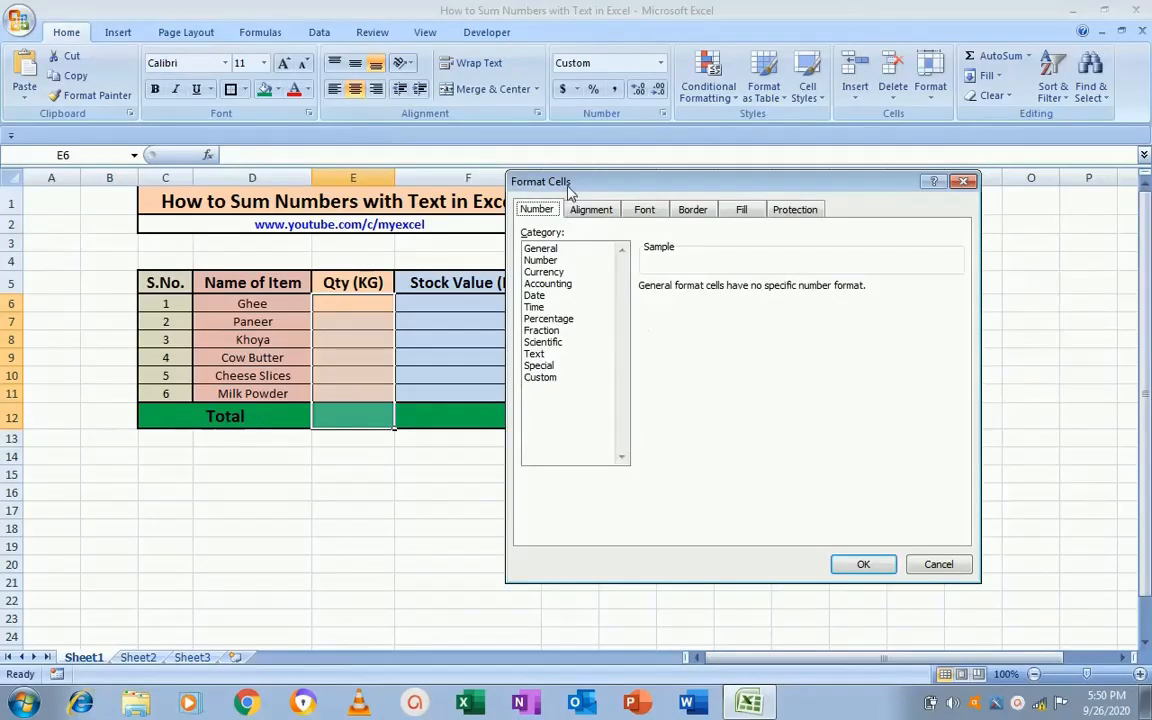
pyautogui.click(546, 379)
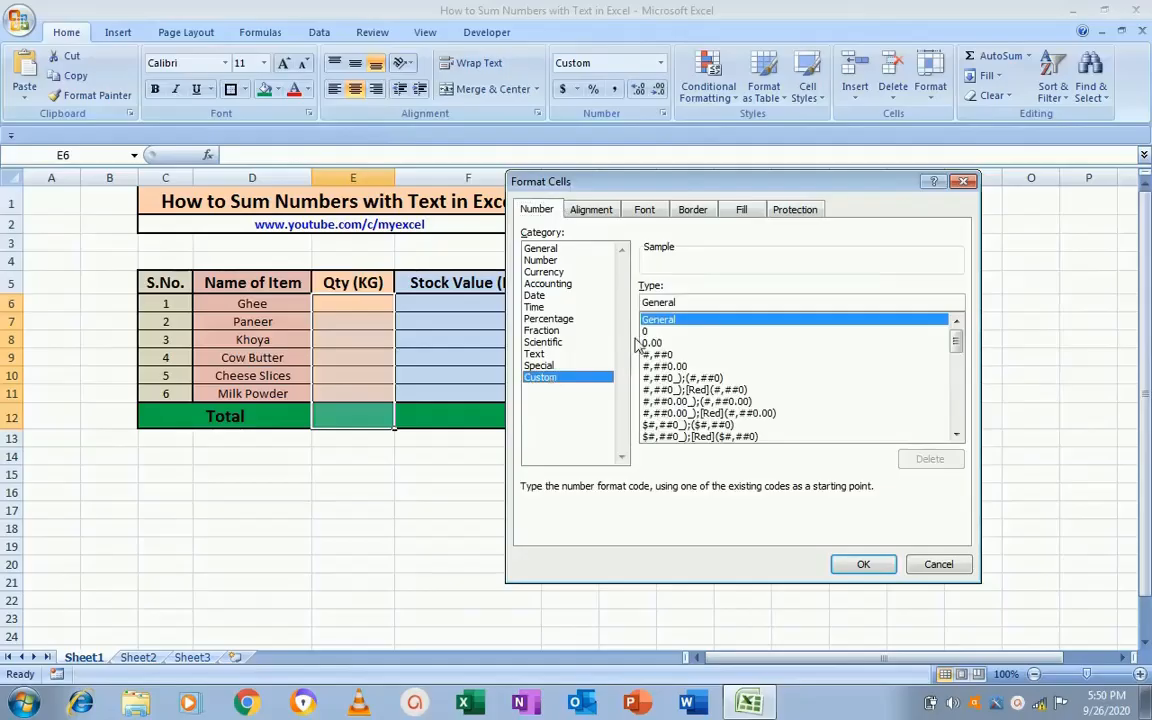
pyautogui.click(647, 331)
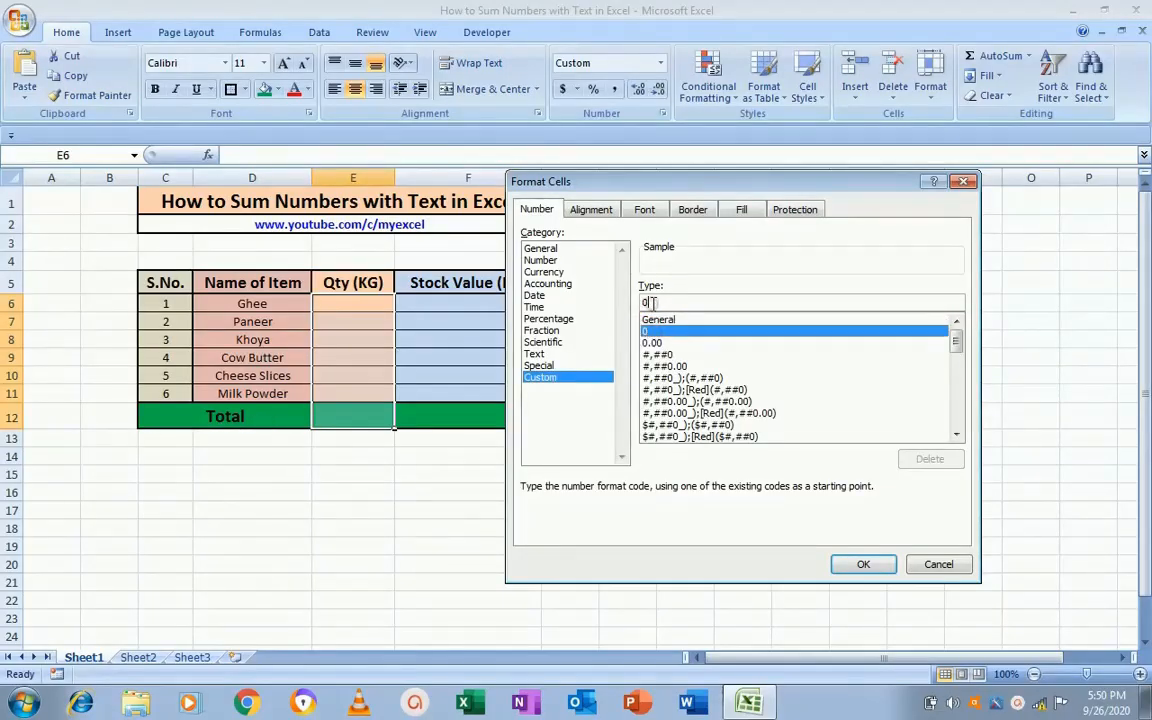
pyautogui.click(651, 302)
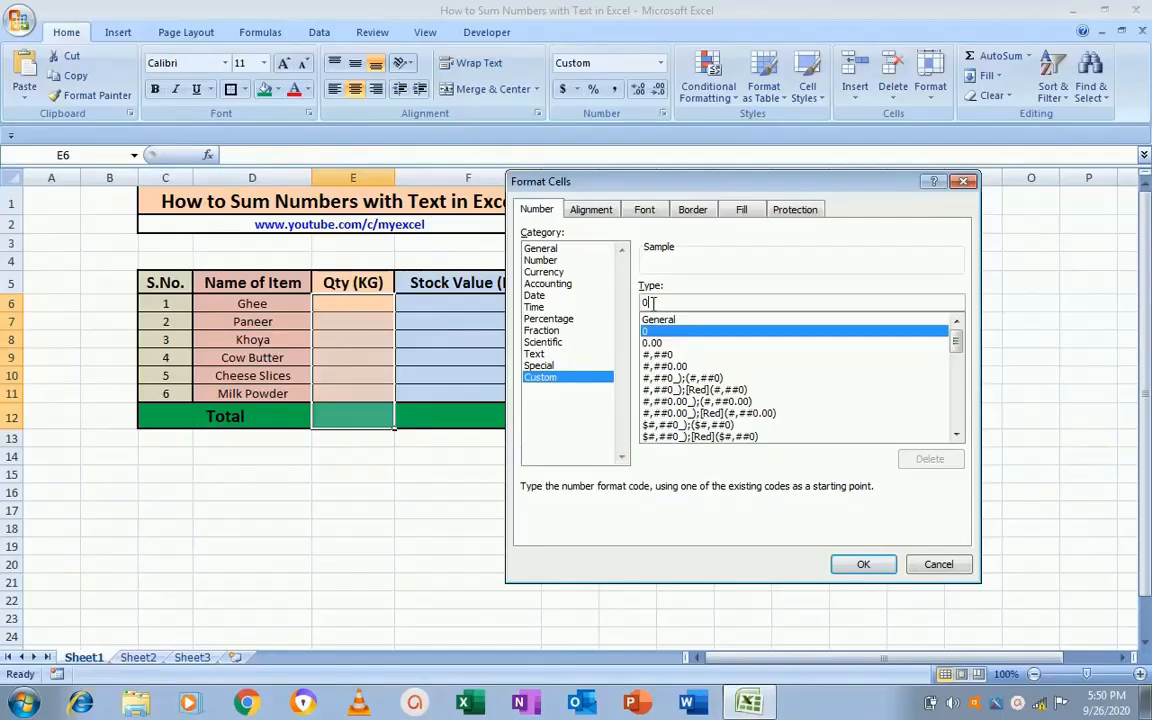
pyautogui.write('"')
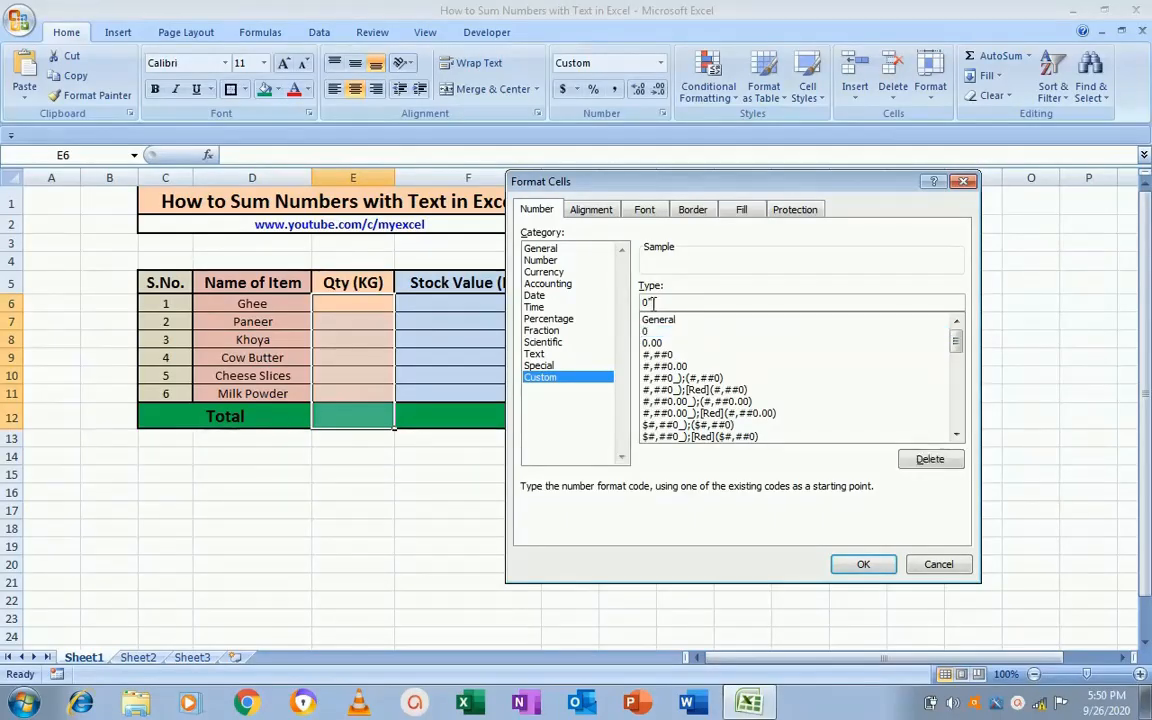
pyautogui.write('KG"')
pyautogui.click(862, 565)
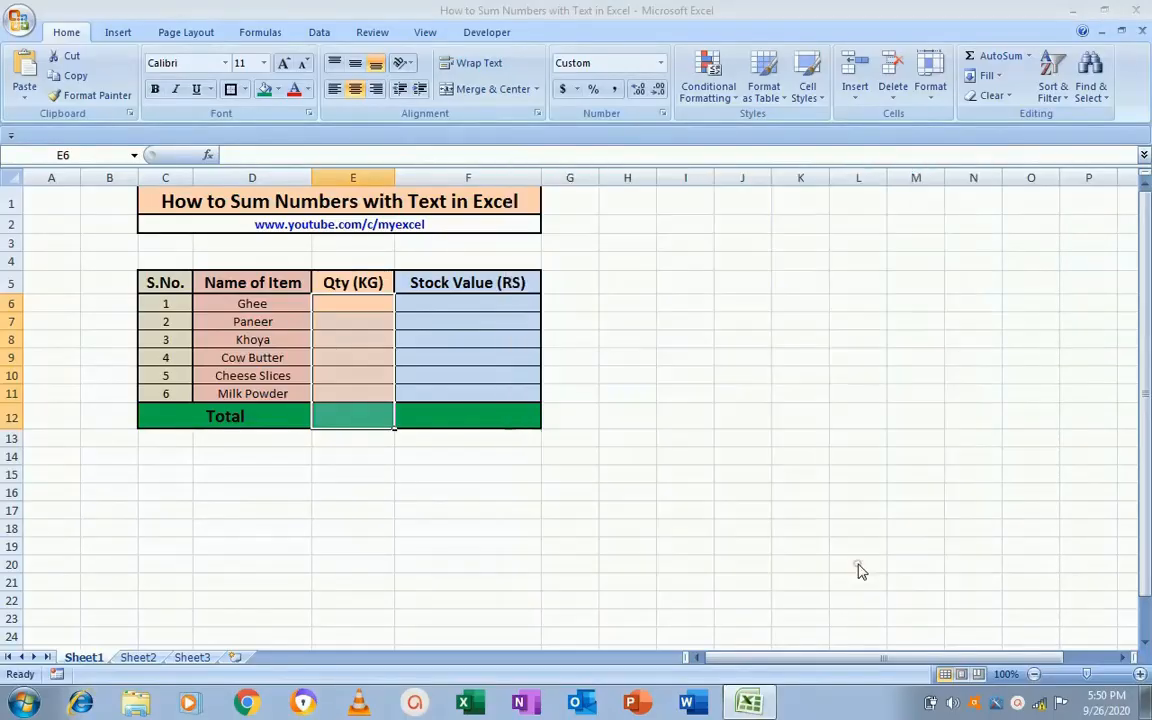
# Step: Apply the custom number format 0" RS" to the stock value cells and their total, F6:F12
pyautogui.click(466, 302)
pyautogui.hotkey('shift', 'Down')
pyautogui.hotkey('shift', 'Down')
pyautogui.hotkey('shift', 'Down')
pyautogui.hotkey('shift', 'Down')
pyautogui.hotkey('shift', 'Down')
pyautogui.hotkey('shift', 'Down')
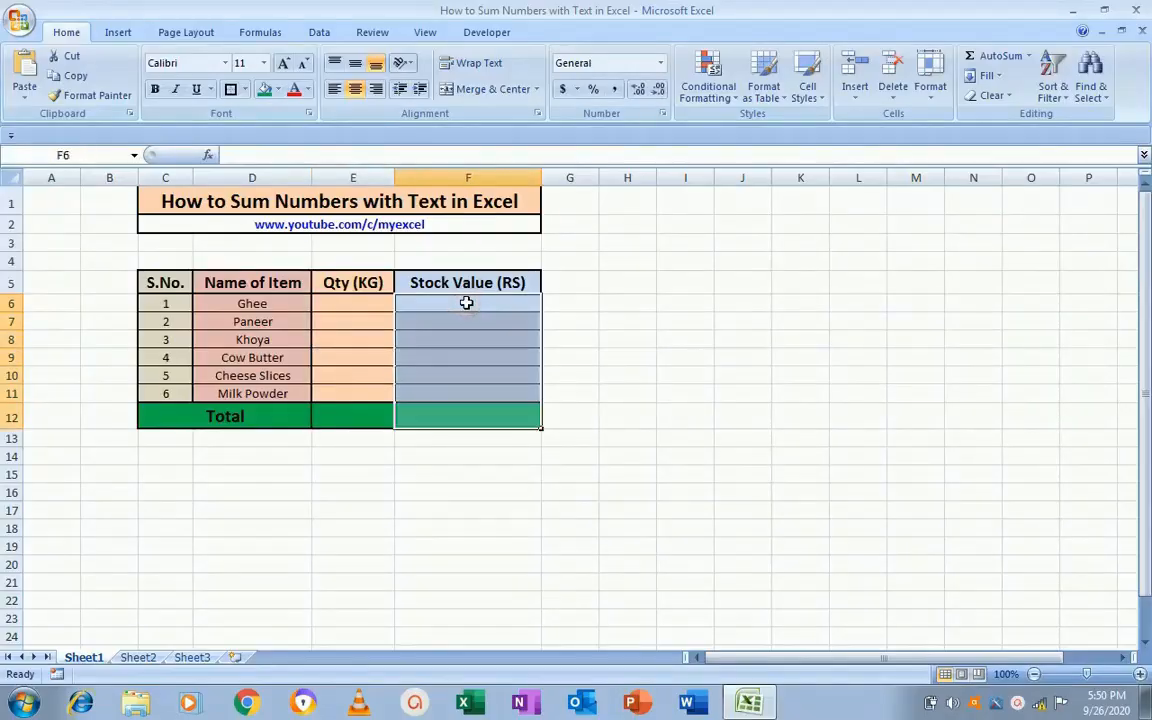
pyautogui.hotkey('ctrl', '1')
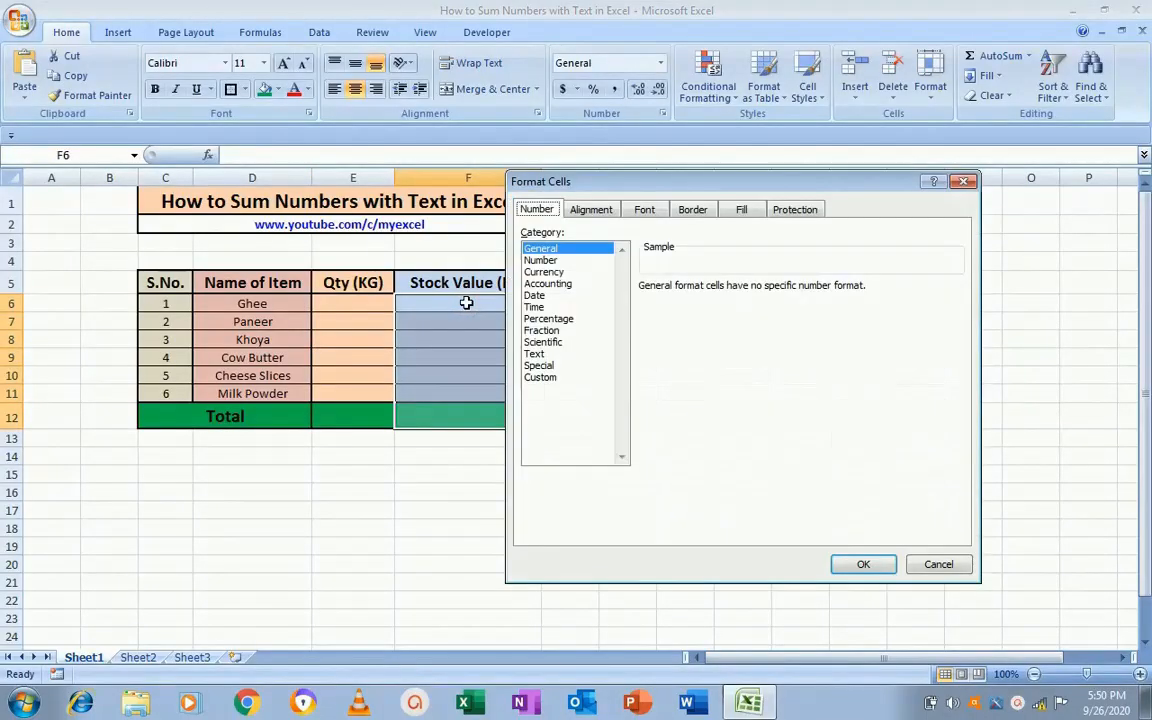
pyautogui.click(540, 377)
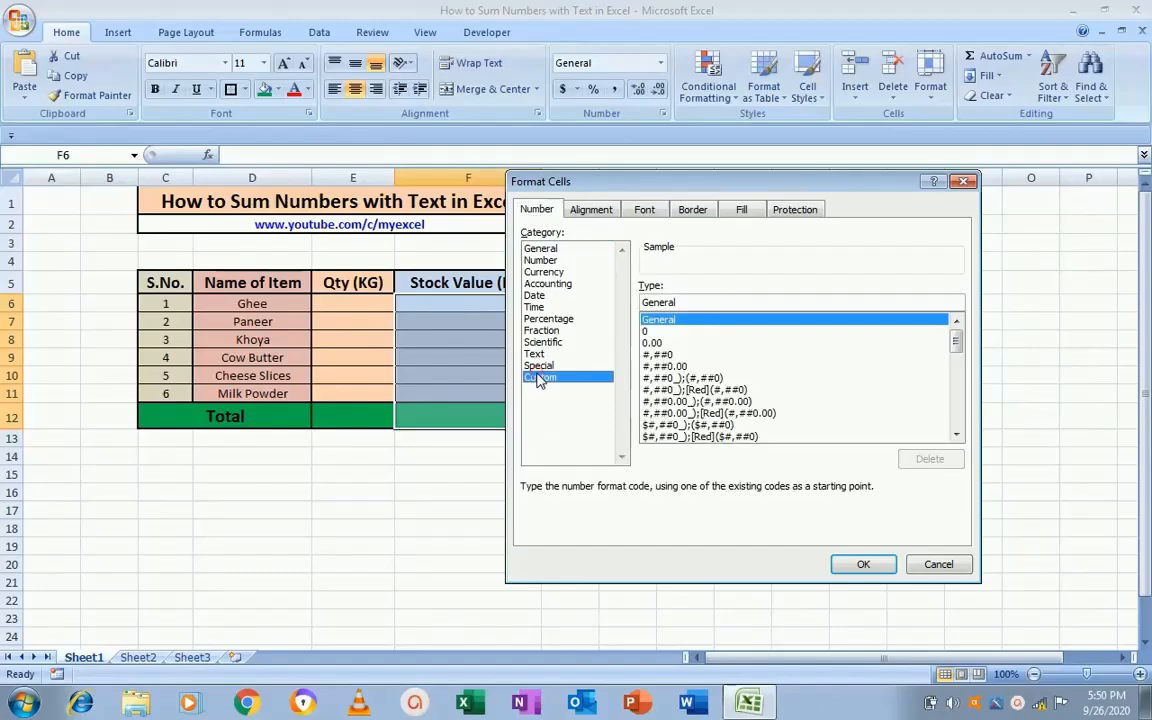
pyautogui.click(650, 331)
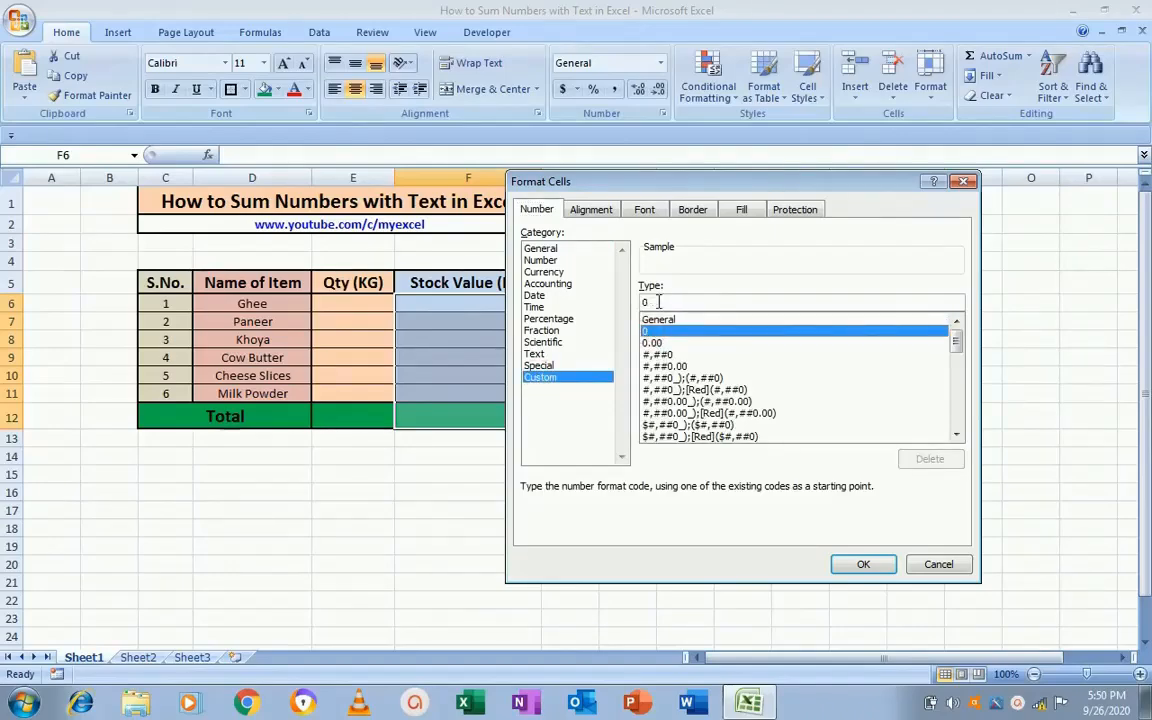
pyautogui.click(655, 302)
pyautogui.write('" ')
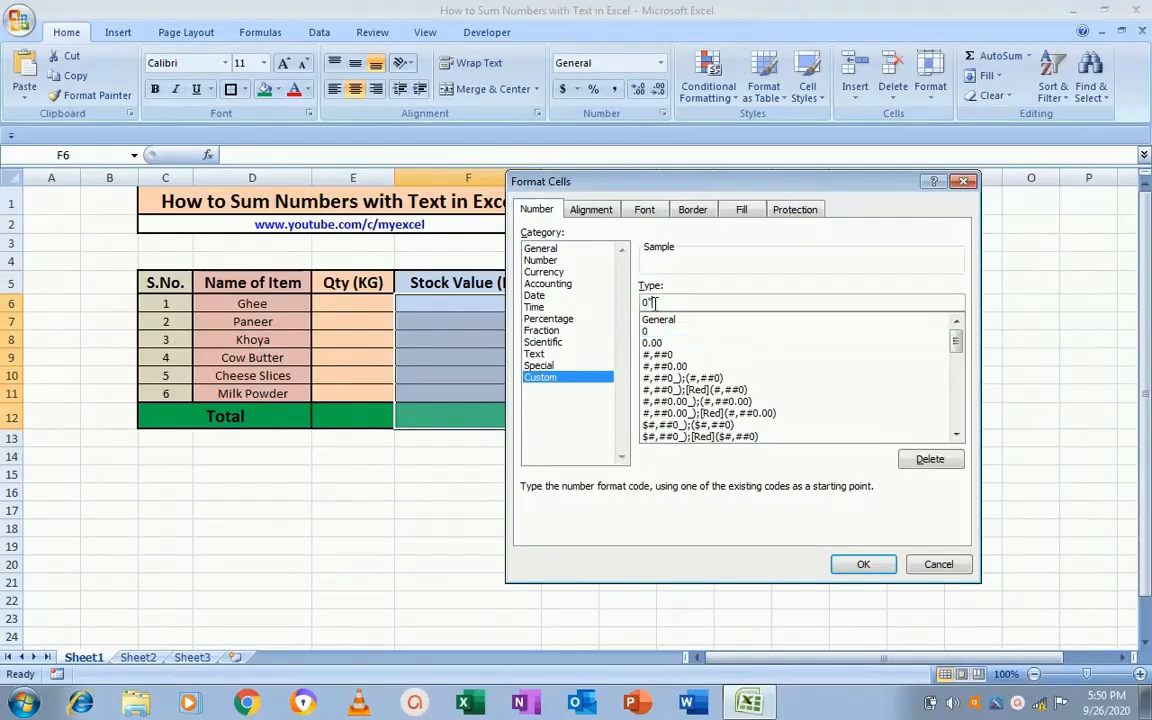
pyautogui.write('RS"')
pyautogui.click(859, 566)
# Step: Enter the quantities 12, 13, 15, 56, 23 and 13 as plain numbers in E6:E11
pyautogui.click(373, 307)
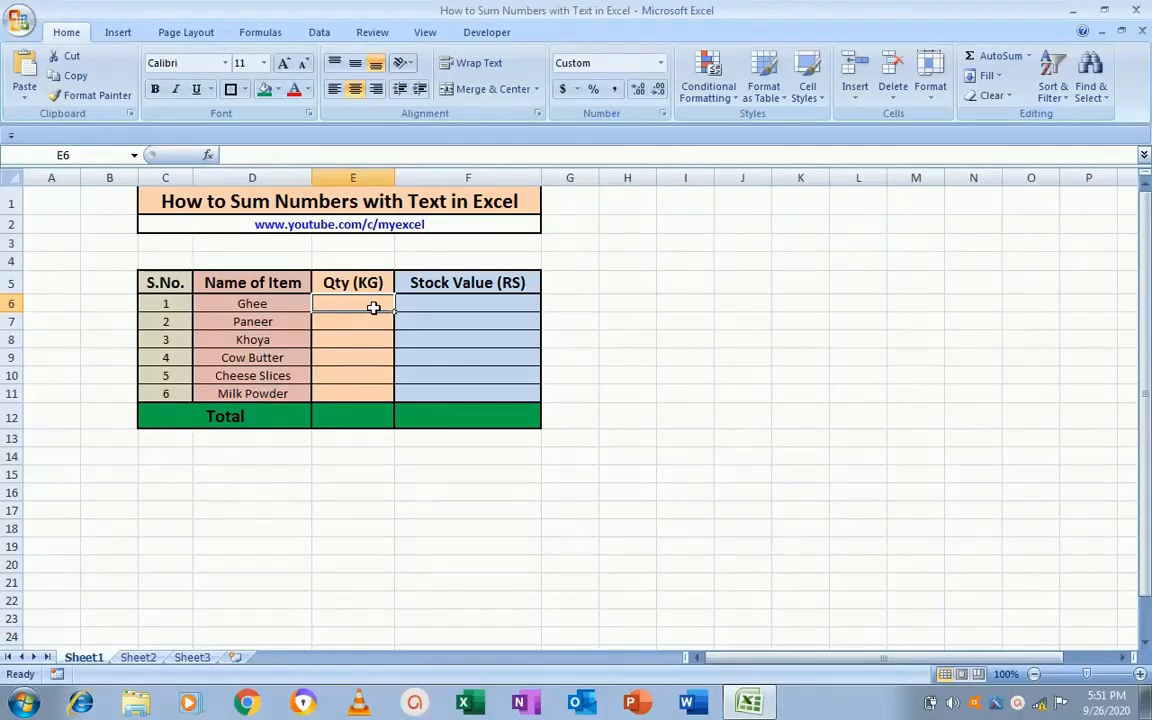
pyautogui.write('12')
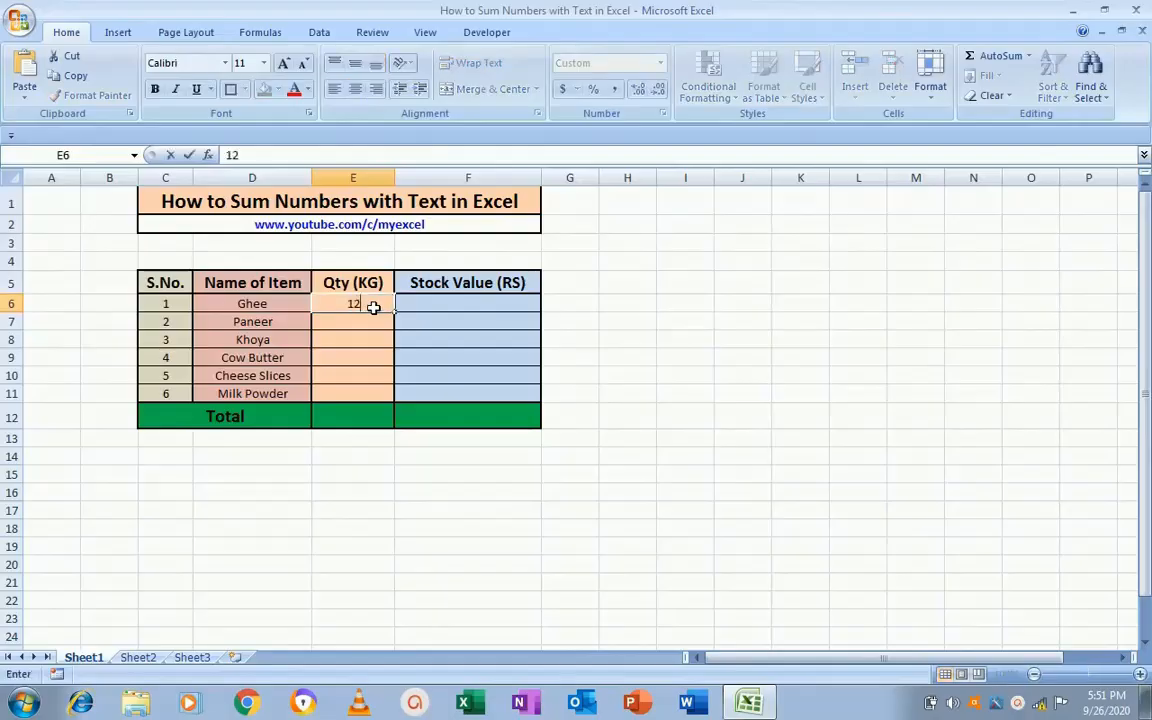
pyautogui.press('Return')
pyautogui.write('13')
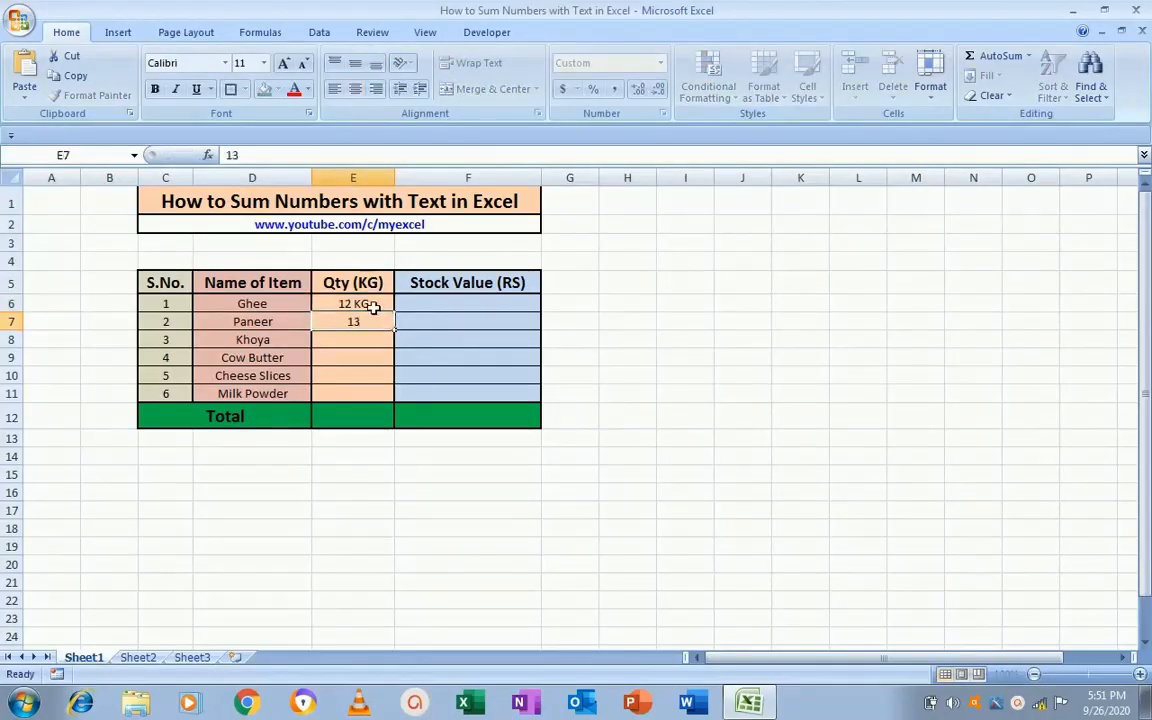
pyautogui.press('Return')
pyautogui.write('15')
pyautogui.press('Return')
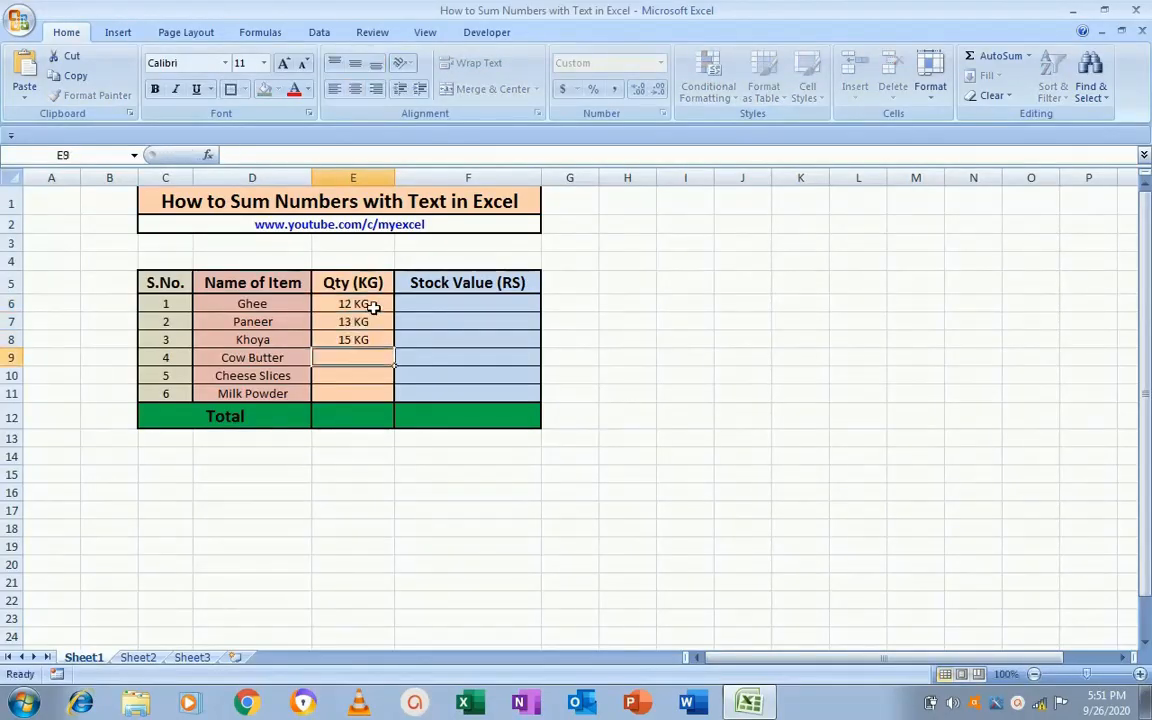
pyautogui.write('56')
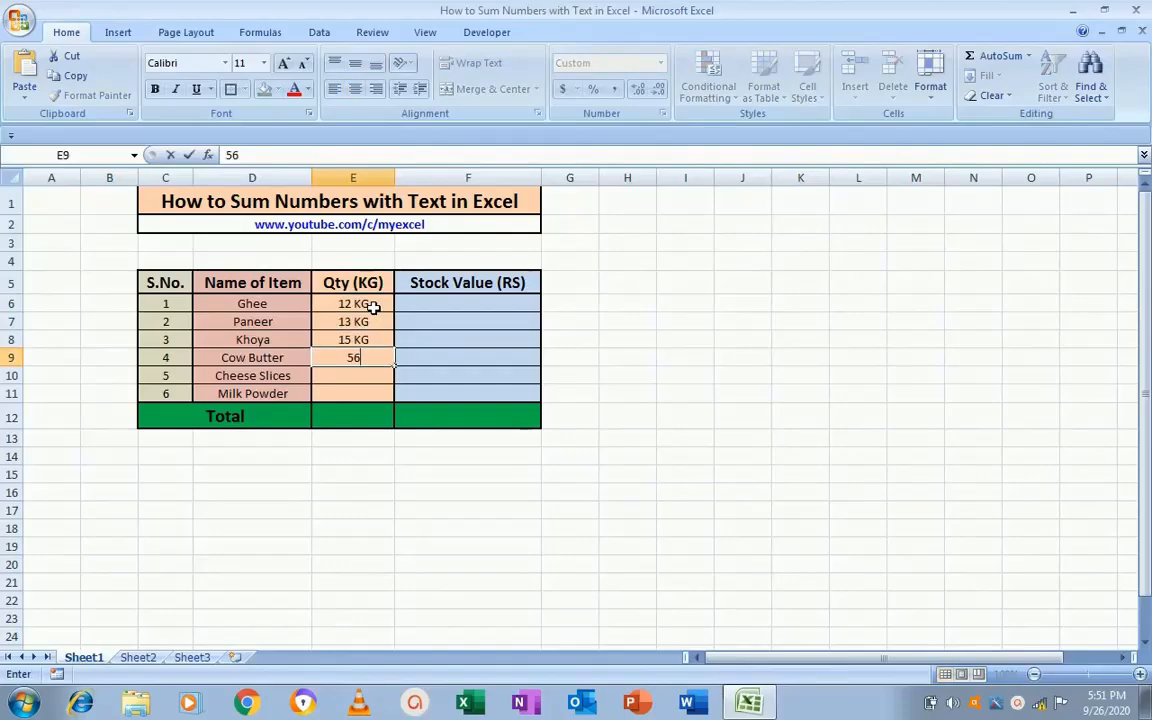
pyautogui.press('Return')
pyautogui.write('23')
pyautogui.press('Return')
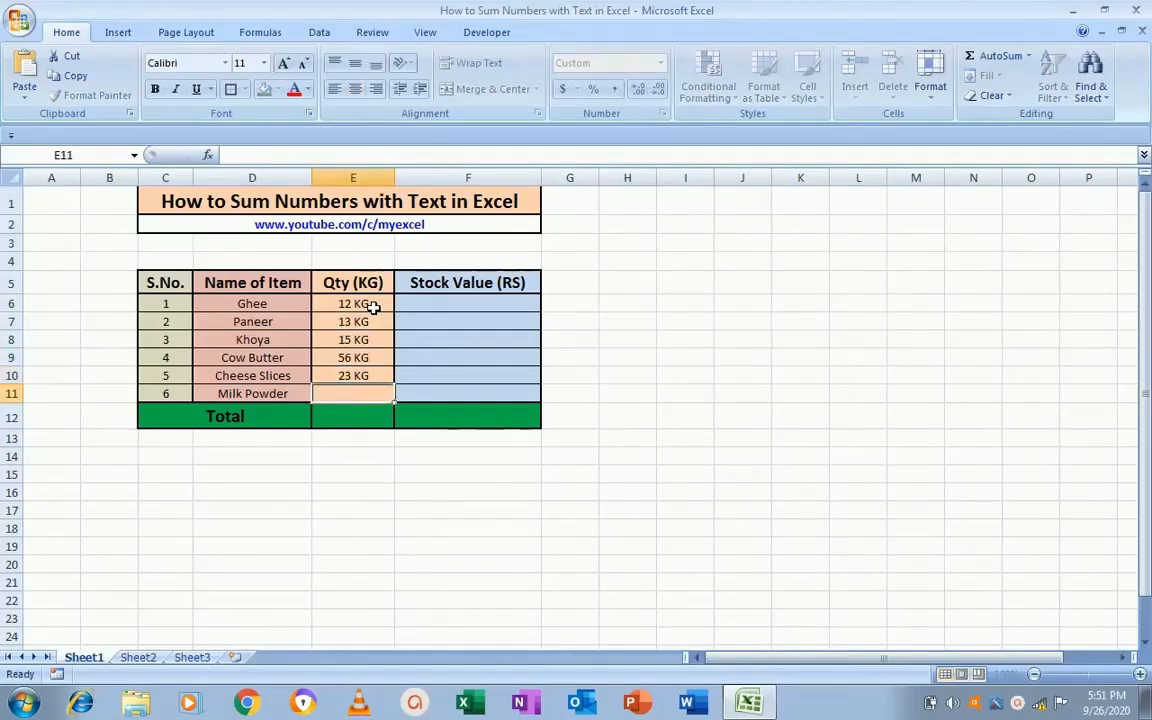
pyautogui.write('13')
pyautogui.press('Return')
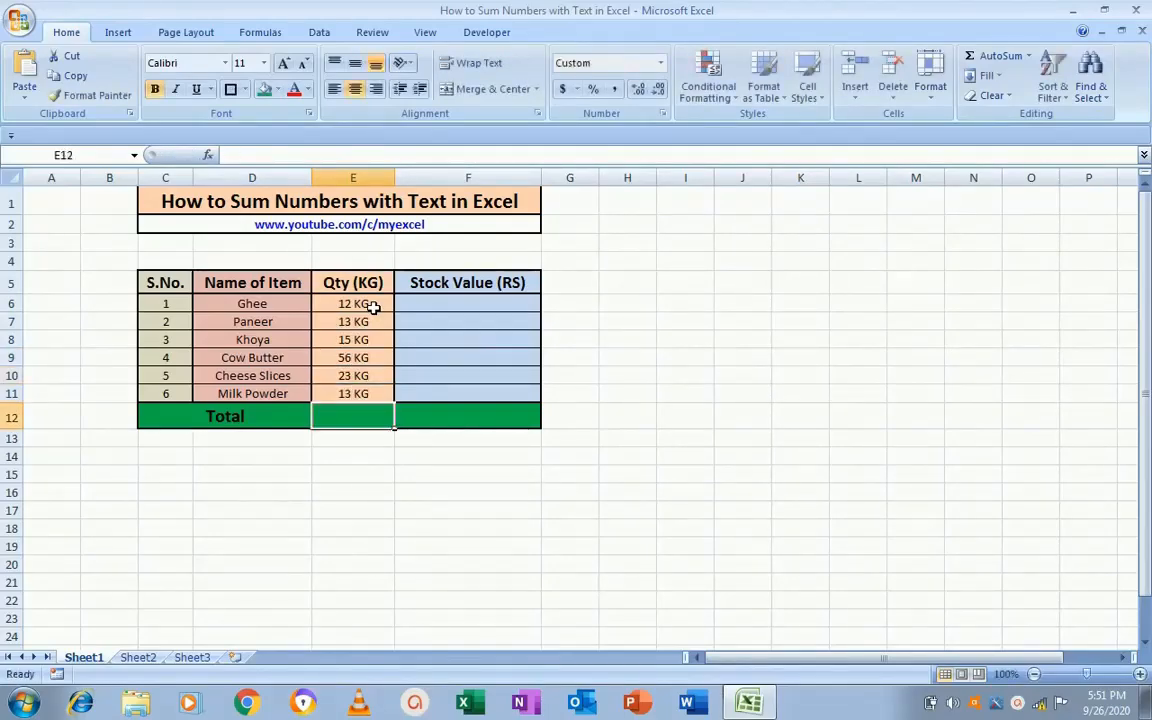
# Step: Enter the stock values 5000, 5000 and 34000 as plain numbers for Ghee, Paneer and Khoya in F6:F8
pyautogui.press('Up')
pyautogui.press('Up')
pyautogui.press('Up')
pyautogui.press('Up')
pyautogui.press('Up')
pyautogui.press('Up')
pyautogui.press('Right')
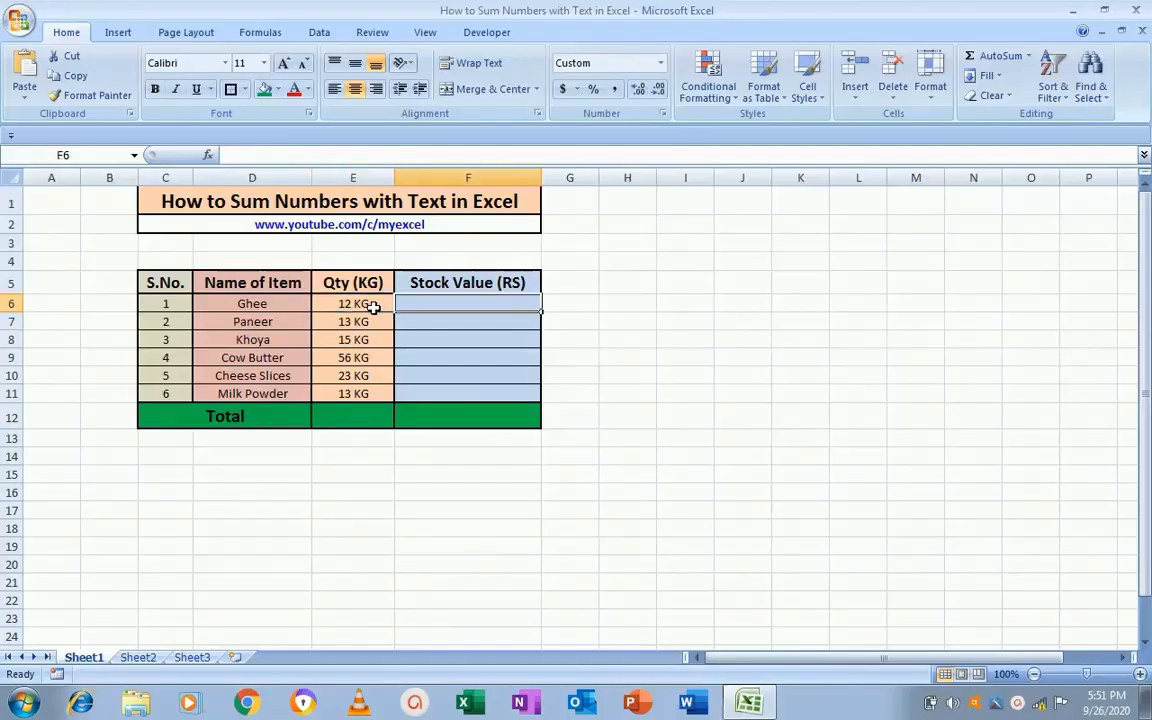
pyautogui.write('5000')
pyautogui.press('Return')
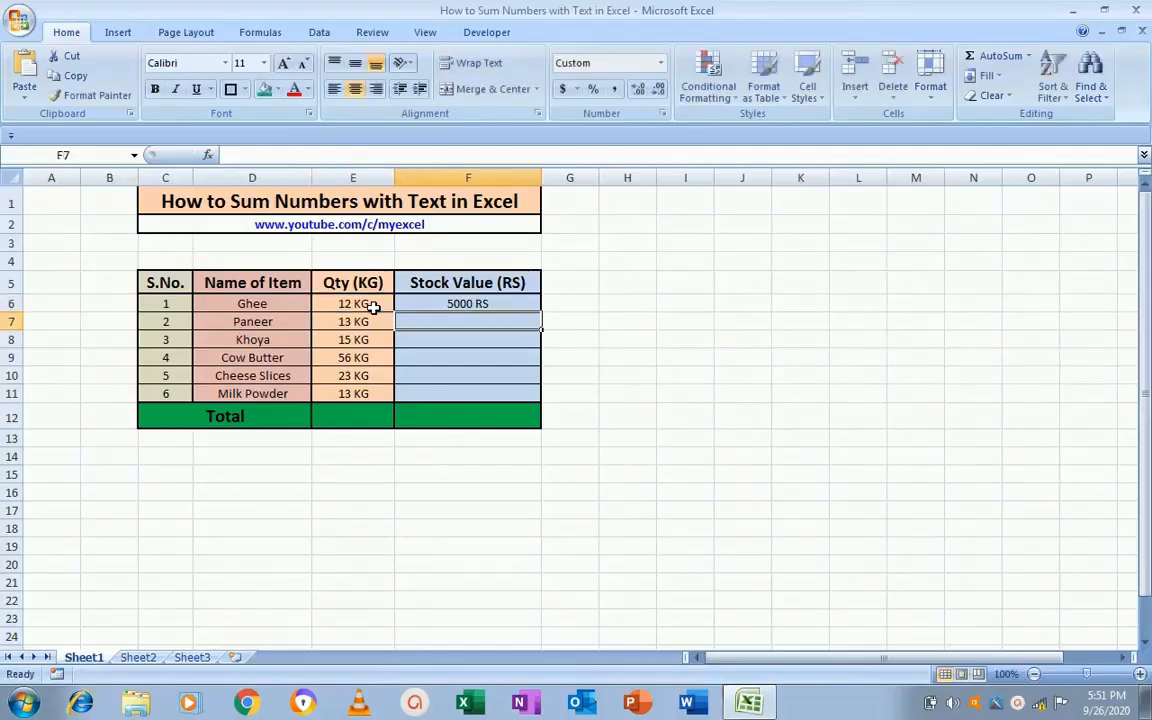
pyautogui.write('5000')
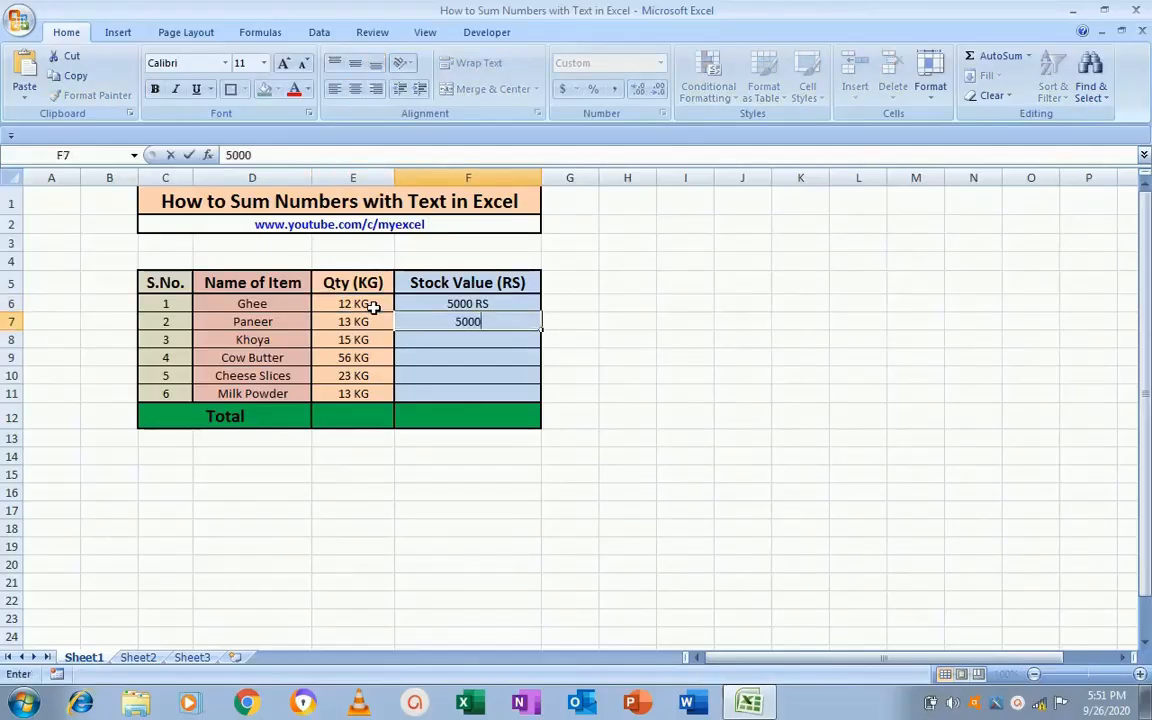
pyautogui.press('Return')
pyautogui.write('34000')
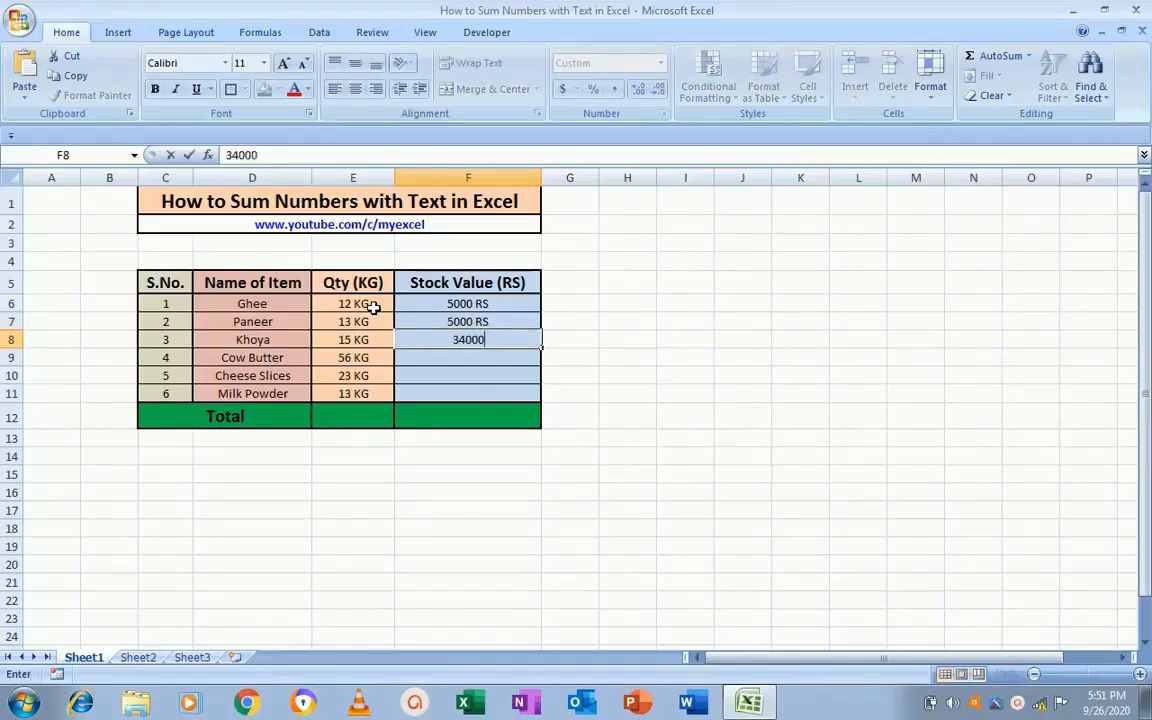
pyautogui.press('Return')
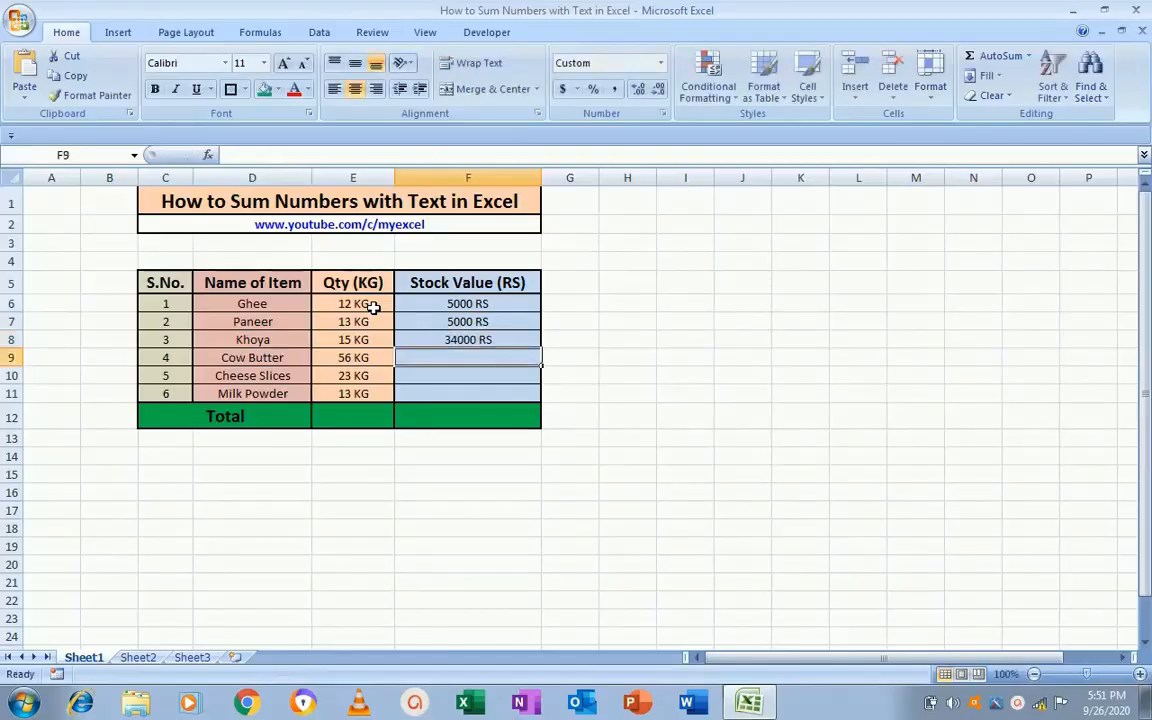
# Step: Enter the stock values 45000, 45000 and 340000 for Cow Butter, Cheese Slices and Milk Powder in F9:F11
pyautogui.write('45000')
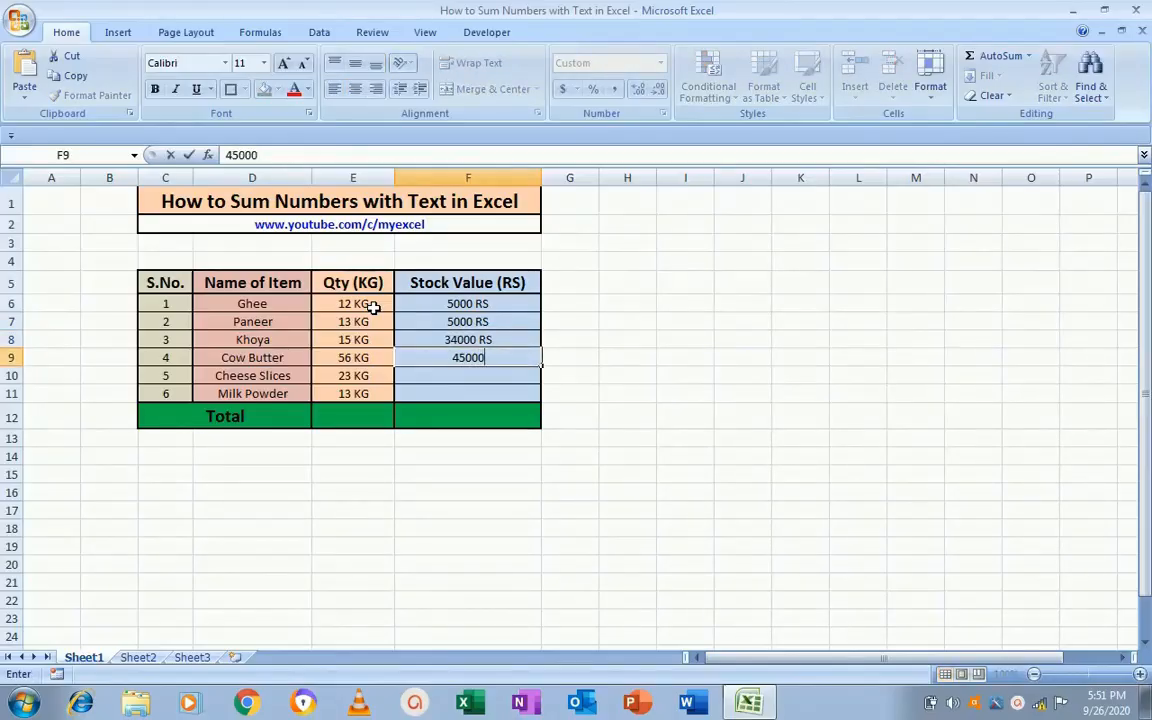
pyautogui.press('Return')
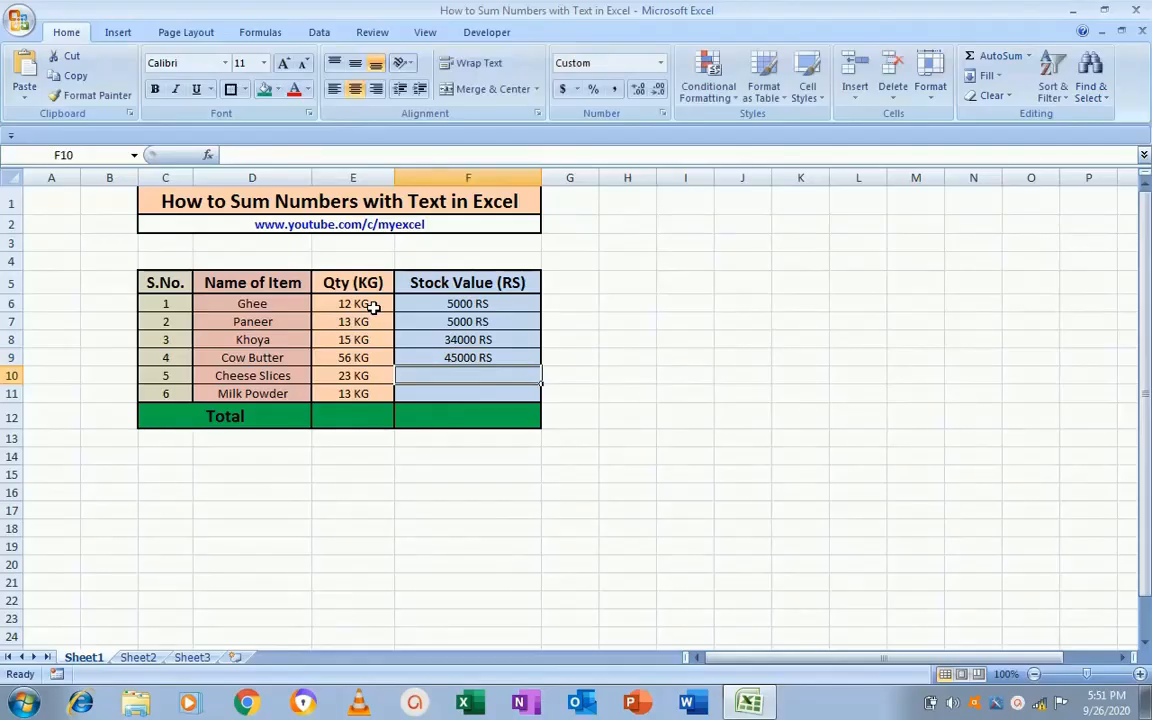
pyautogui.write('45000')
pyautogui.press('Return')
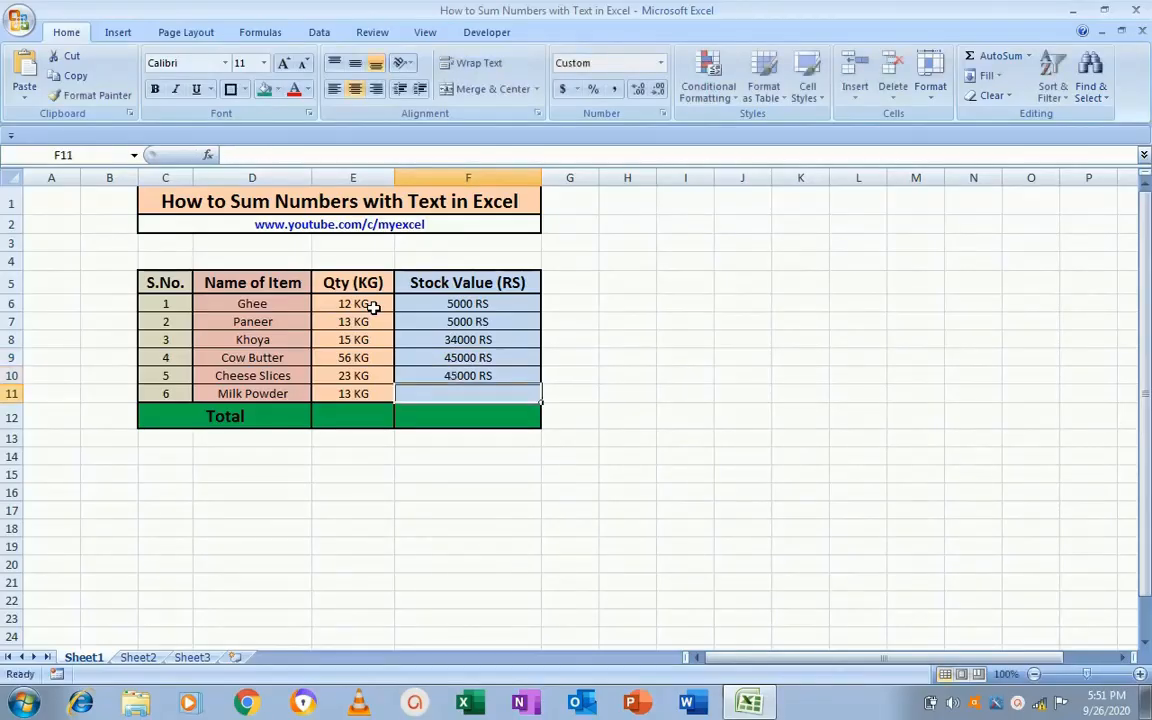
pyautogui.write('340')
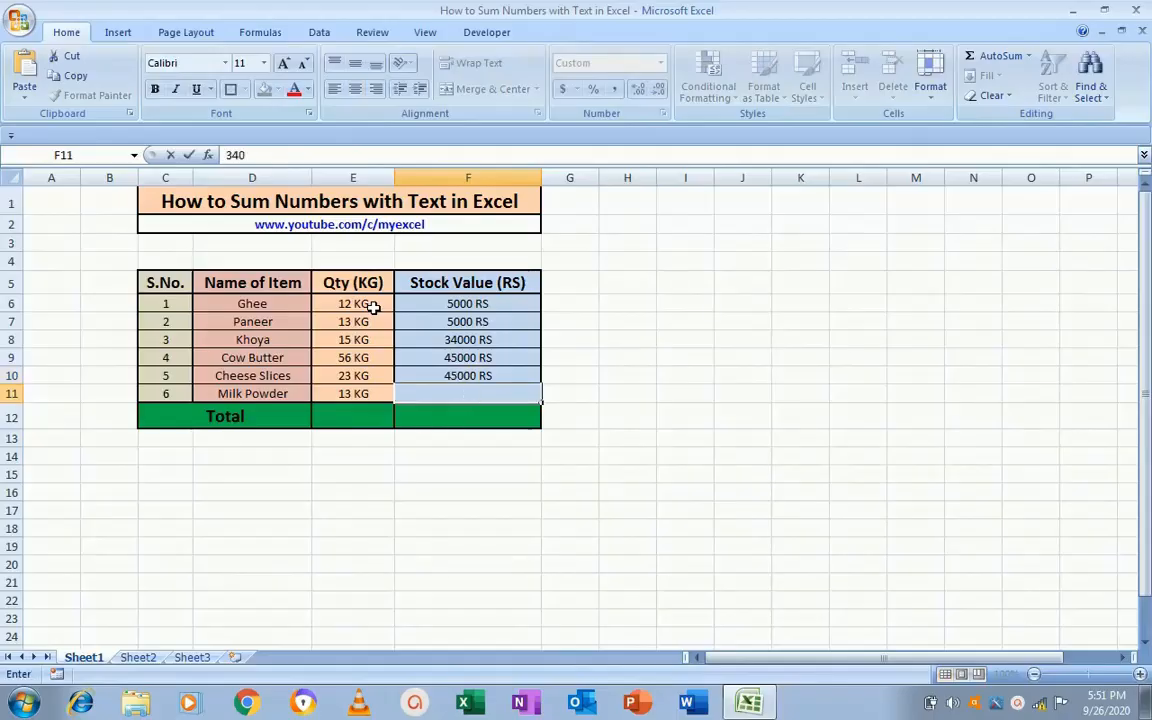
pyautogui.write('000')
pyautogui.press('Return')
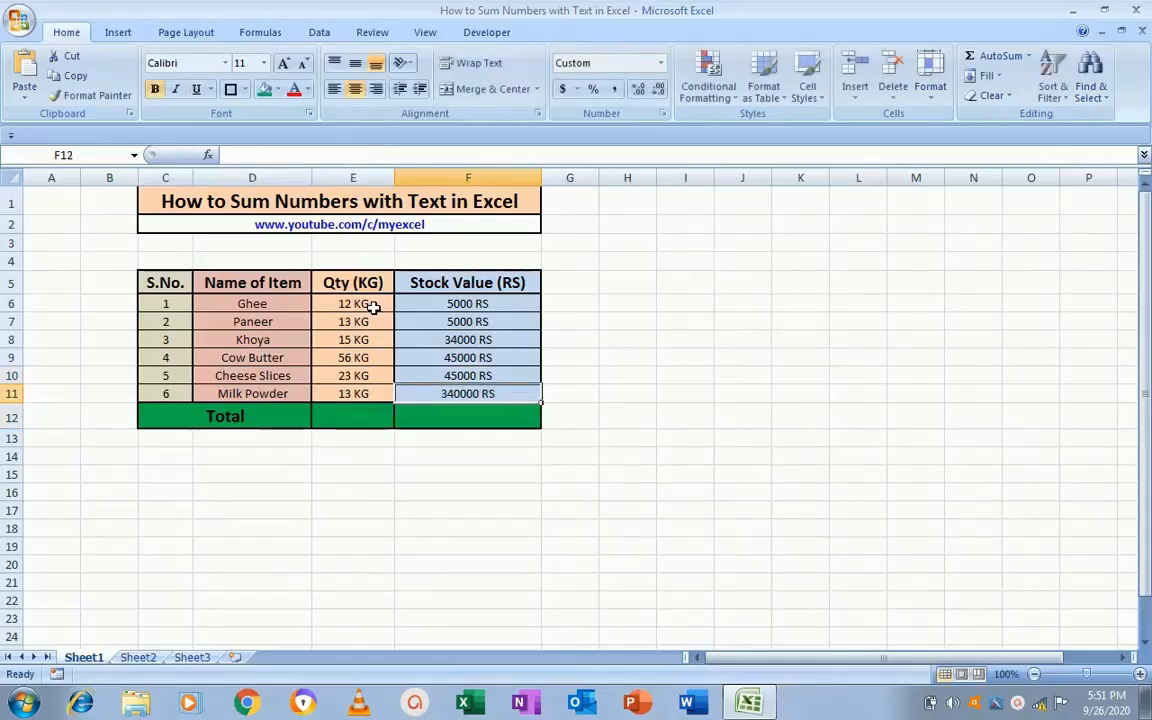
# Step: Review the formatted stock value entries in F6:F11 and the quantity entries in E6:E11 cell by cell
pyautogui.press('Up')
pyautogui.press('Up')
pyautogui.press('Up')
pyautogui.press('Up')
pyautogui.press('Up')
pyautogui.press('Up')
pyautogui.press('Left')
pyautogui.press('Down')
pyautogui.press('Down')
pyautogui.press('Down')
pyautogui.press('Down')
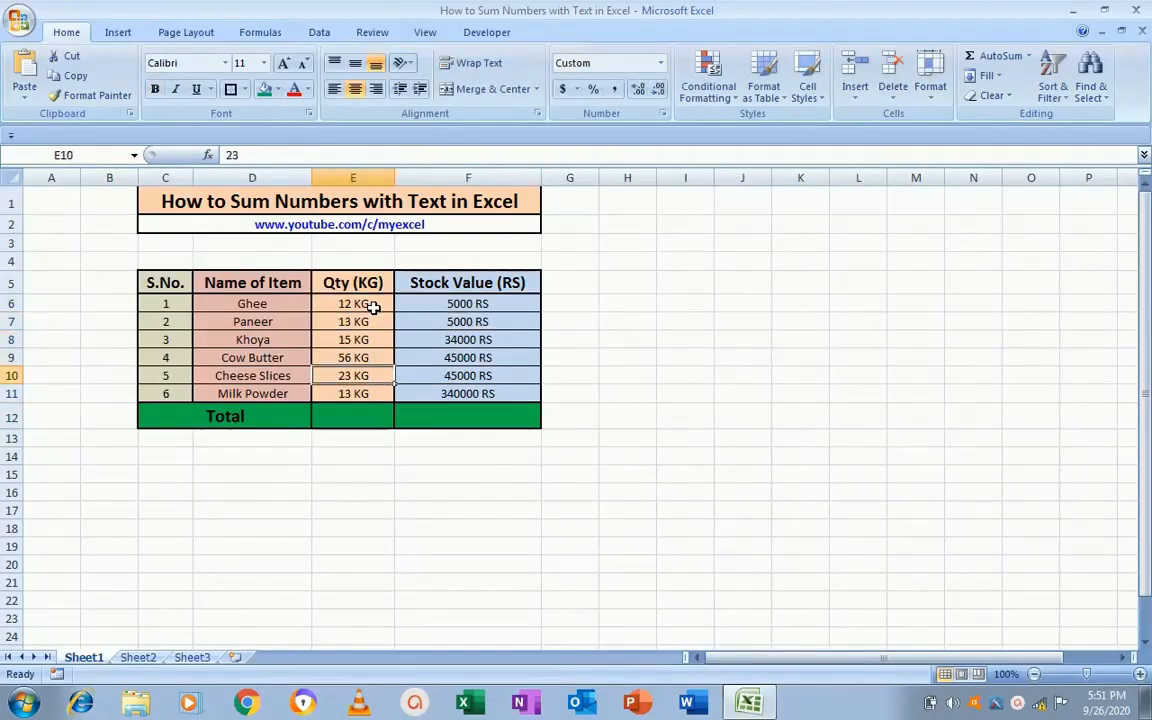
pyautogui.press('Down')
pyautogui.press('Down')
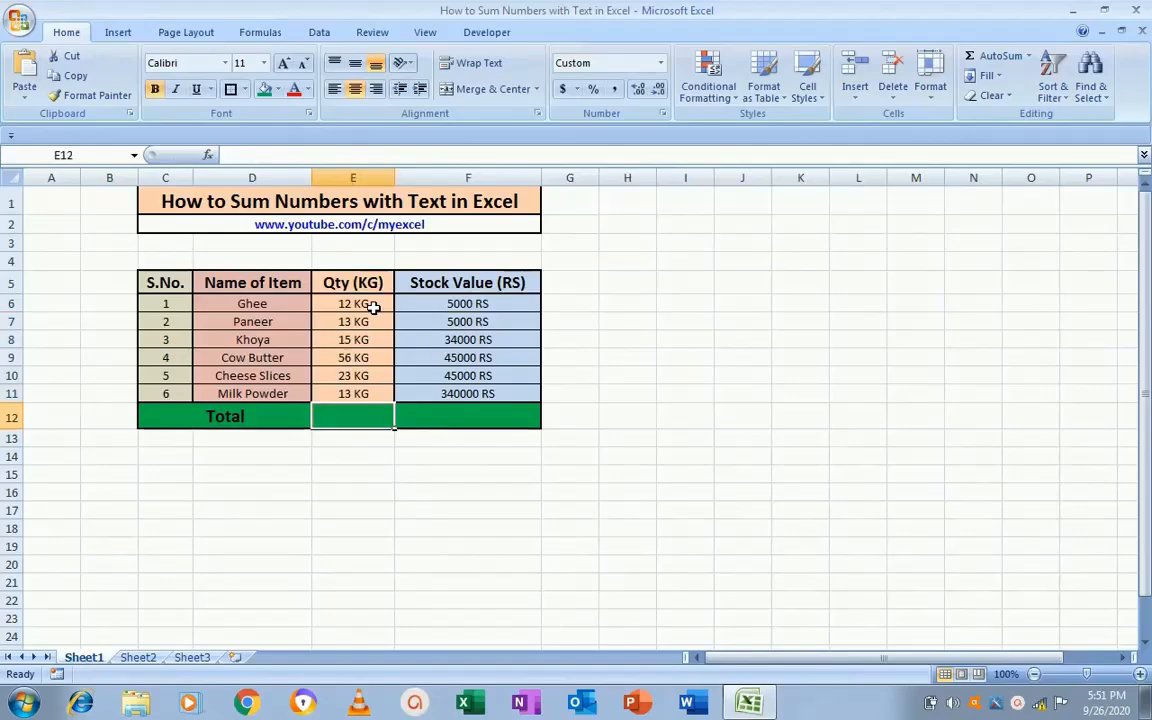
# Step: Total the quantities in E12 of the Total row with the formula =SUM(E6:E11)
pyautogui.press('Right')
pyautogui.press('Left')
pyautogui.write('=sum')
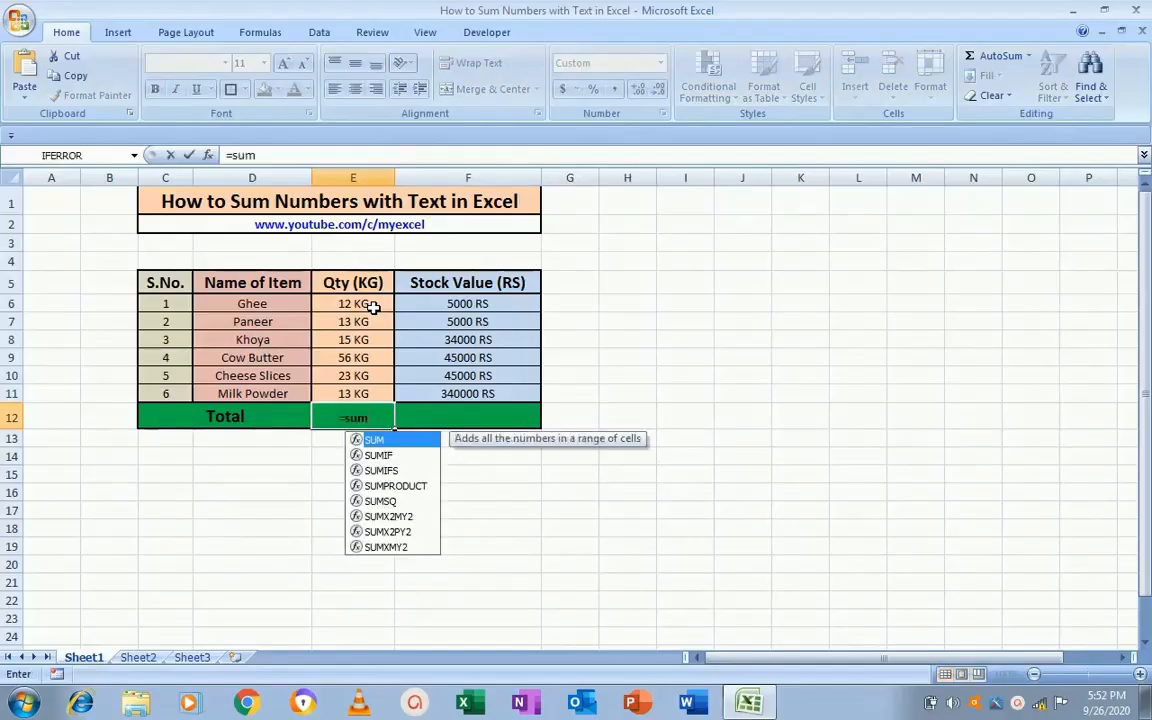
pyautogui.press('Tab')
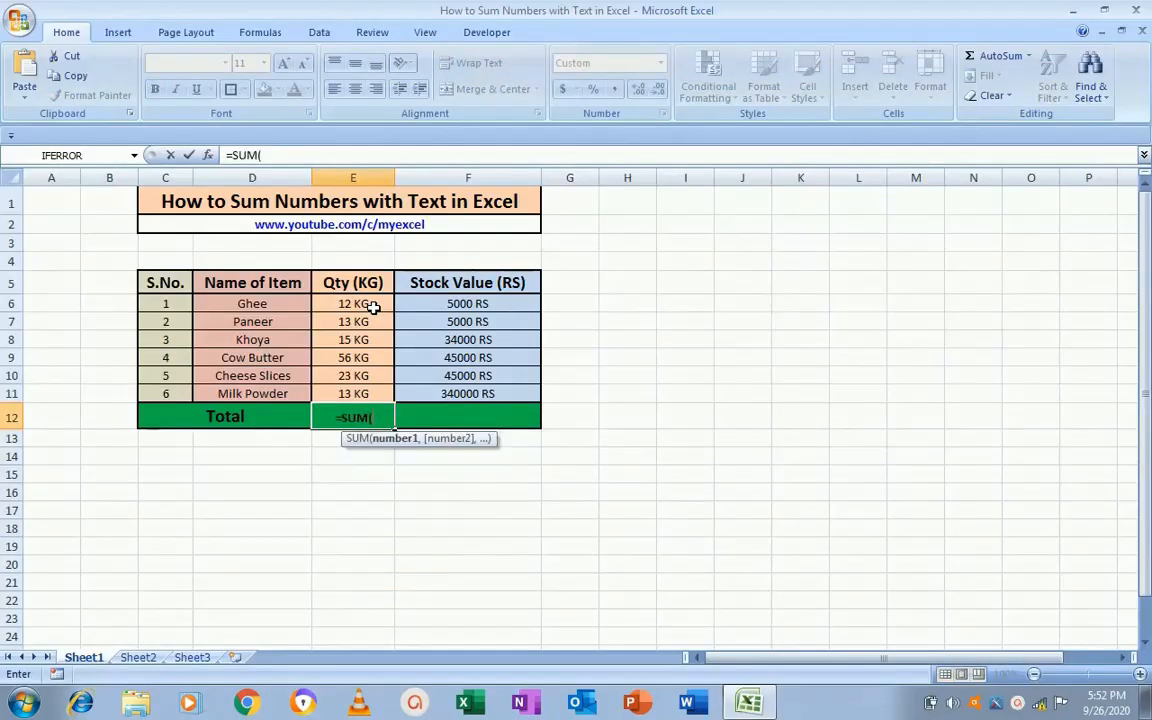
pyautogui.press('Up')
pyautogui.hotkey('shift', 'Up')
pyautogui.hotkey('shift', 'Up')
pyautogui.hotkey('shift', 'Up')
pyautogui.hotkey('shift', 'Up')
pyautogui.hotkey('shift', 'Up')
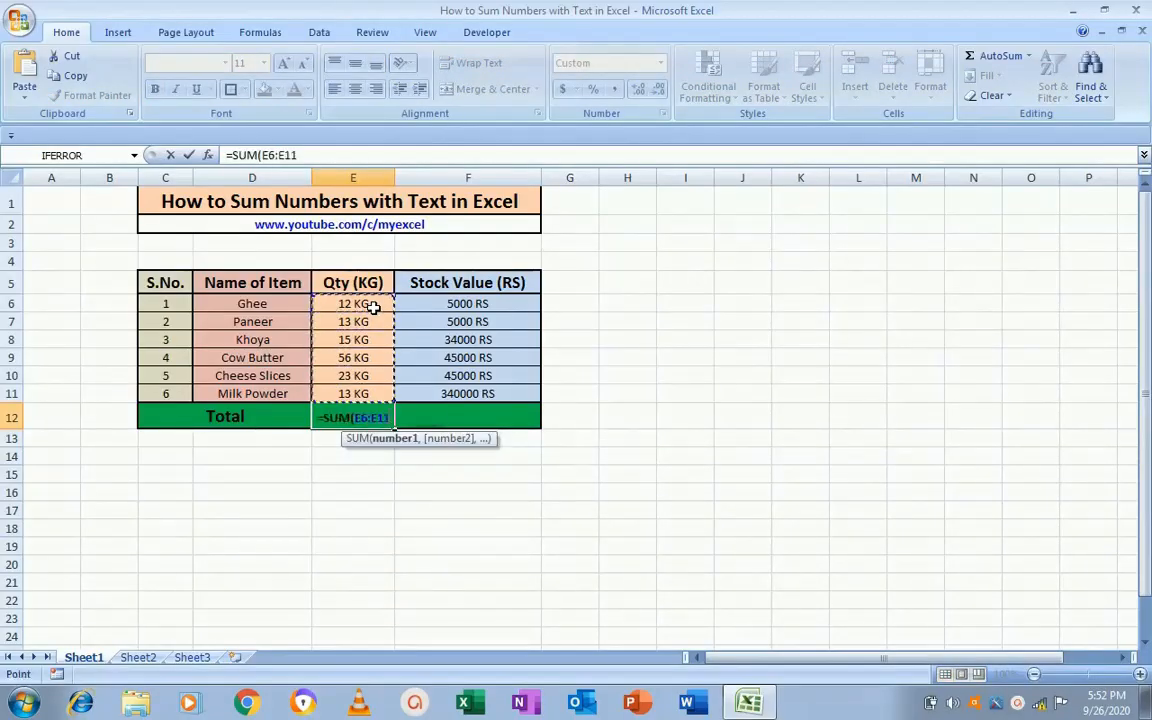
pyautogui.write(')')
pyautogui.press('Return')
pyautogui.press('Up')
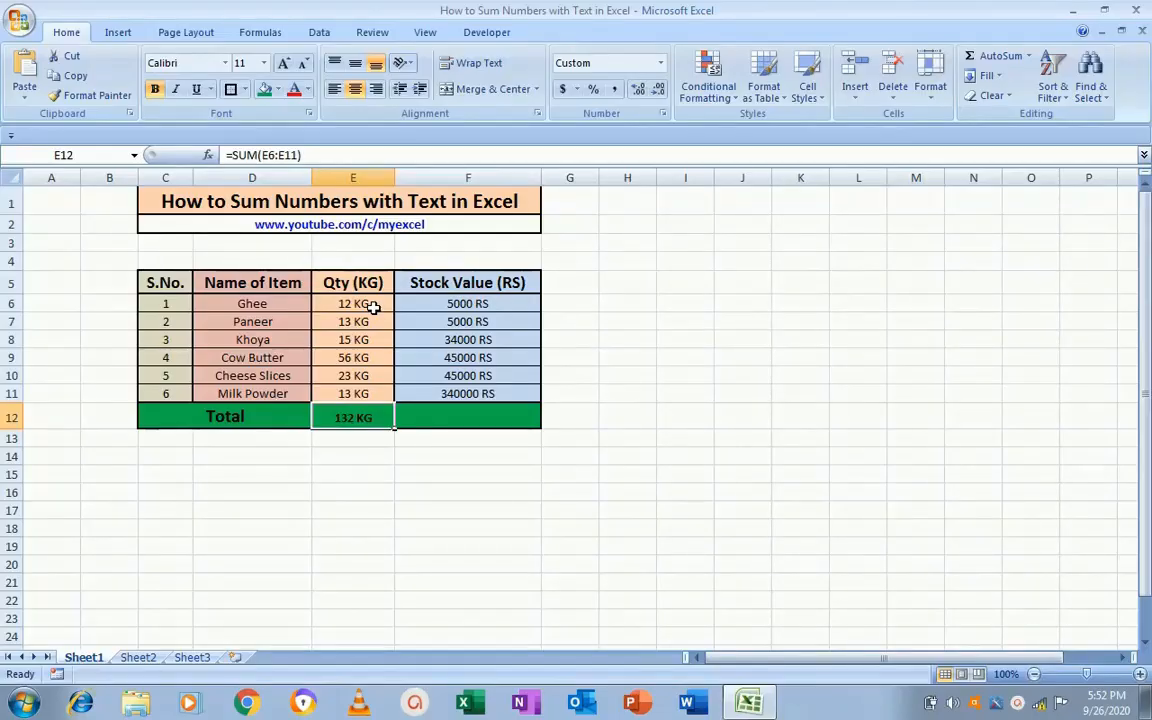
# Step: Total the stock values in F12 of the Total row with the formula =SUM(F6:F11)
pyautogui.press('Right')
pyautogui.press('Up')
pyautogui.press('Down')
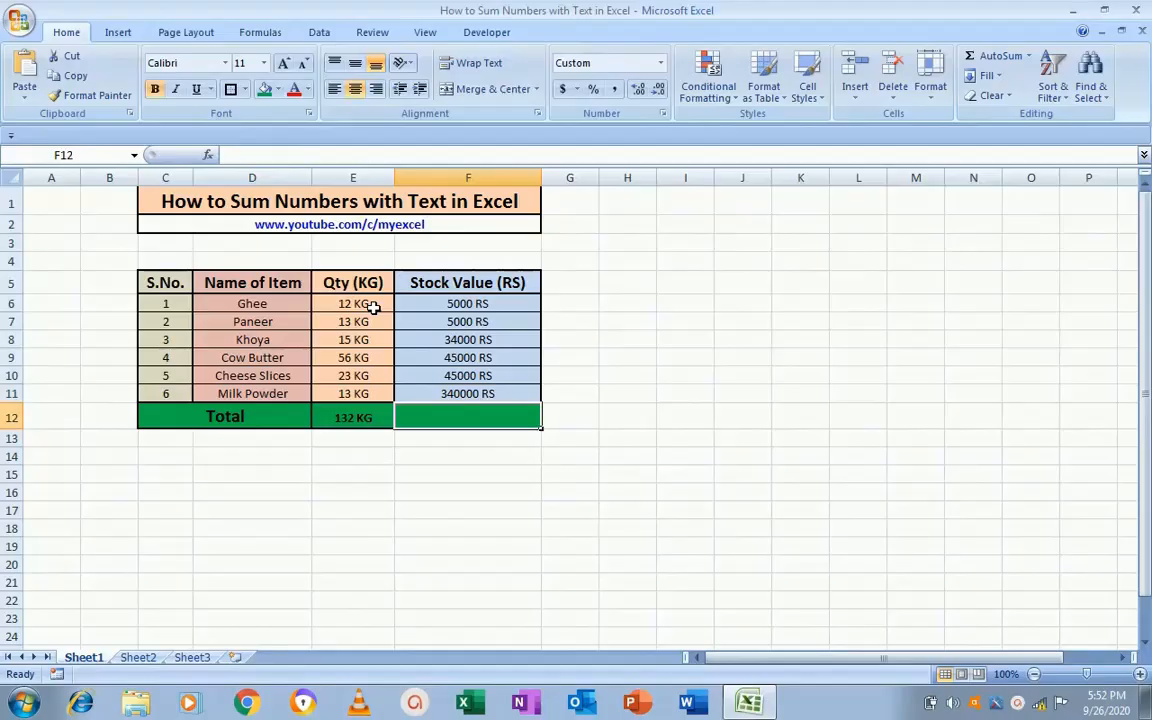
pyautogui.write('=sum')
pyautogui.press('Tab')
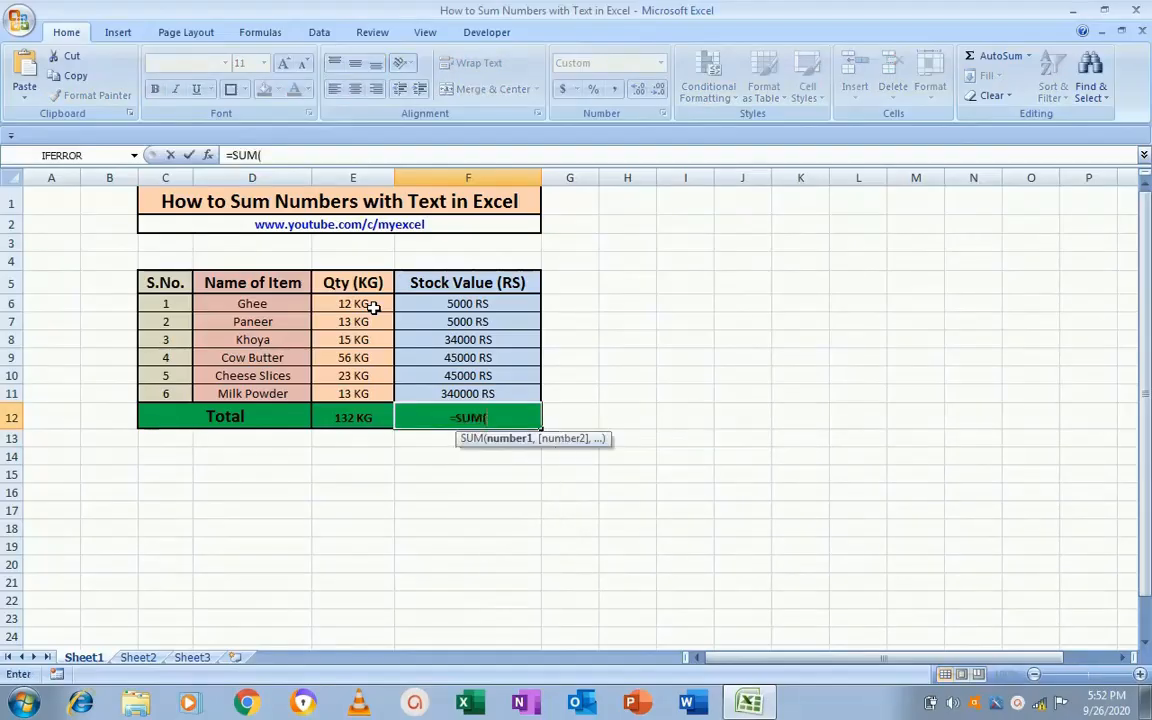
pyautogui.press('Up')
pyautogui.press('Up')
pyautogui.press('Up')
pyautogui.press('Up')
pyautogui.press('Up')
pyautogui.press('Up')
pyautogui.hotkey('shift', 'Down')
pyautogui.hotkey('shift', 'Down')
pyautogui.hotkey('shift', 'Down')
pyautogui.hotkey('shift', 'Down')
pyautogui.hotkey('shift', 'Down')
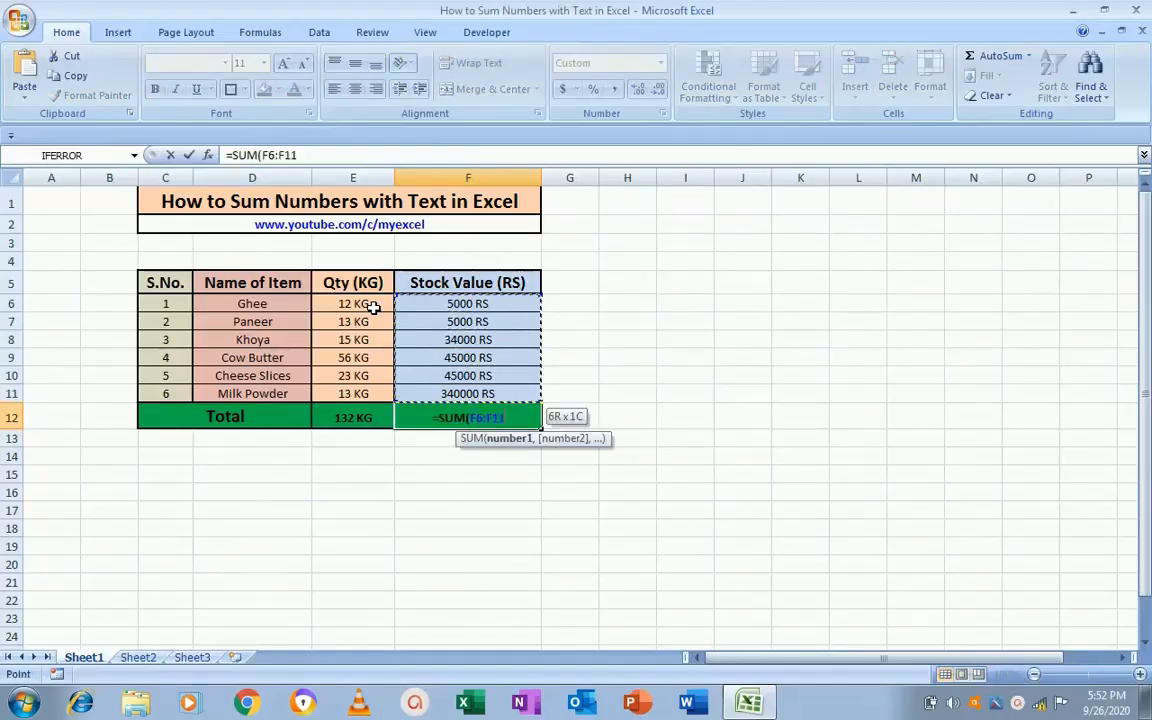
pyautogui.press('Return')
pyautogui.press('Up')
pyautogui.press('Left')
pyautogui.press('Right')
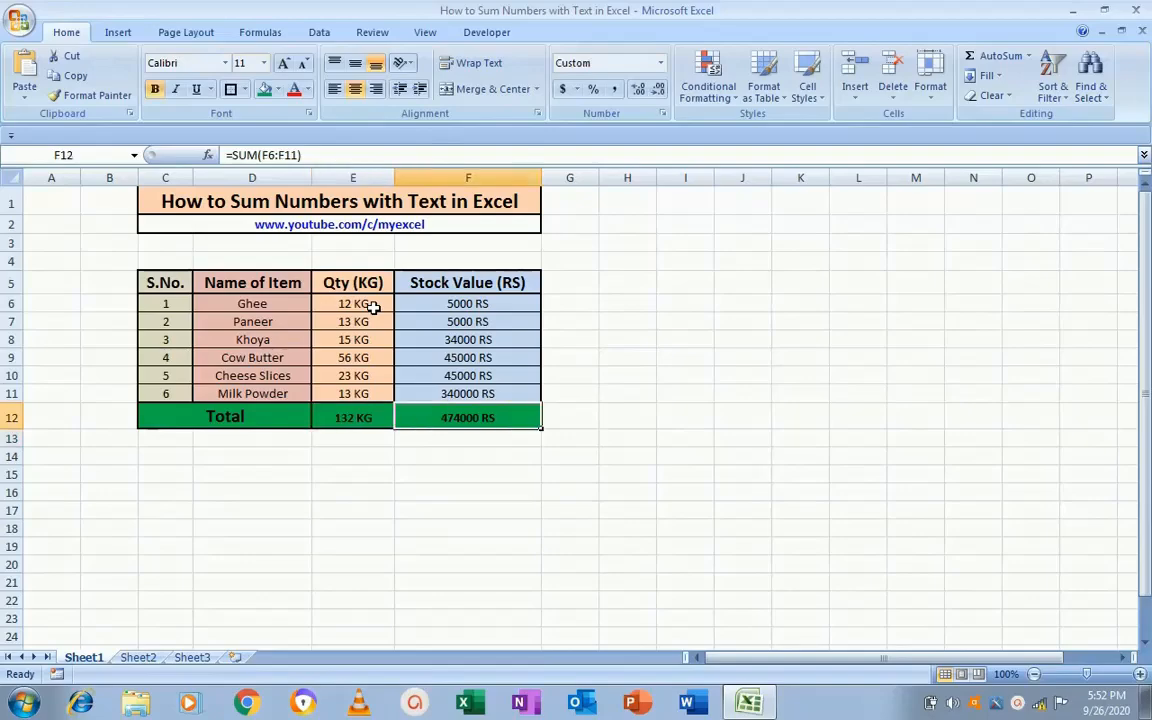
# Step: Review the quantity entries in E6:E11 and the total formula in E12, comparing the stored contents with the displayed units
pyautogui.press('Left')
pyautogui.press('Up')
pyautogui.press('Up')
pyautogui.press('Up')
pyautogui.press('Up')
pyautogui.press('Up')
pyautogui.press('Up')
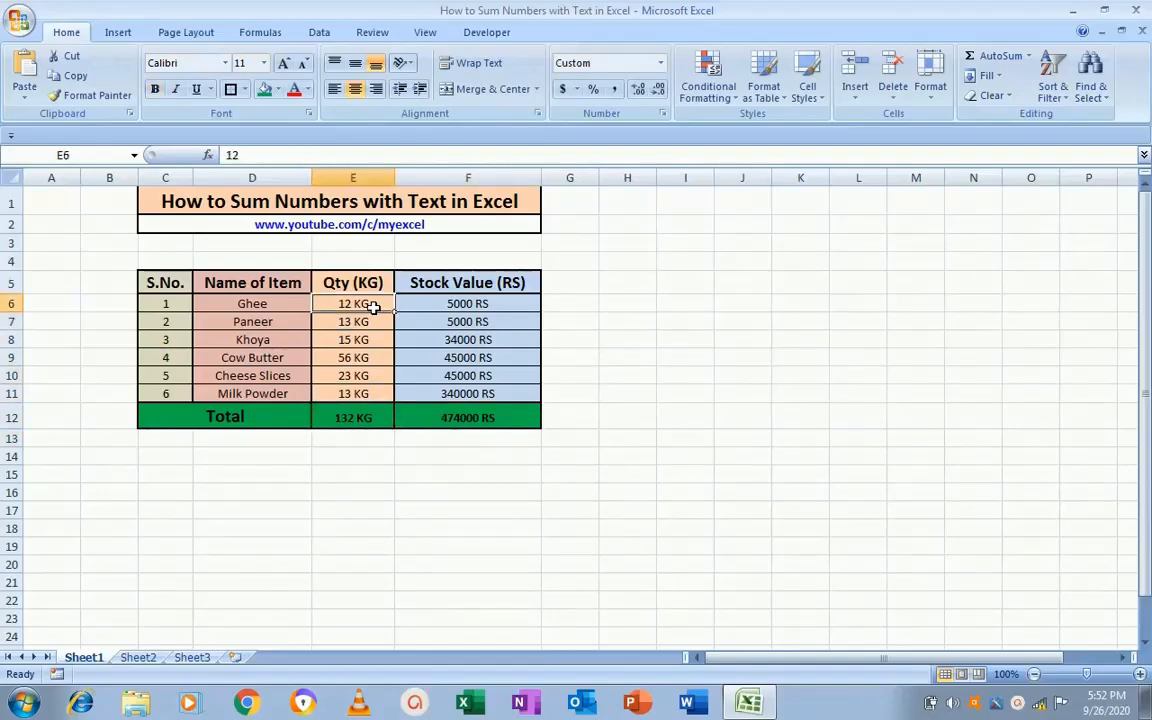
pyautogui.press('Down')
pyautogui.press('Down')
pyautogui.press('Down')
pyautogui.press('Down')
pyautogui.press('Down')
pyautogui.press('Down')
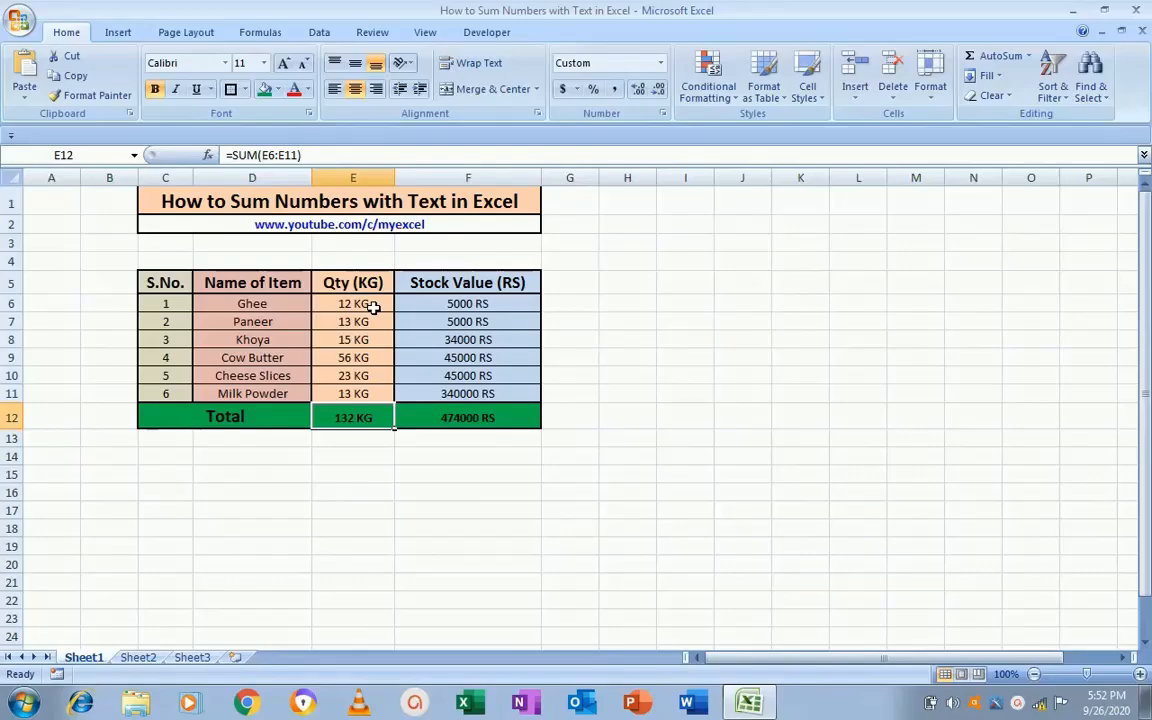
pyautogui.click(362, 309)
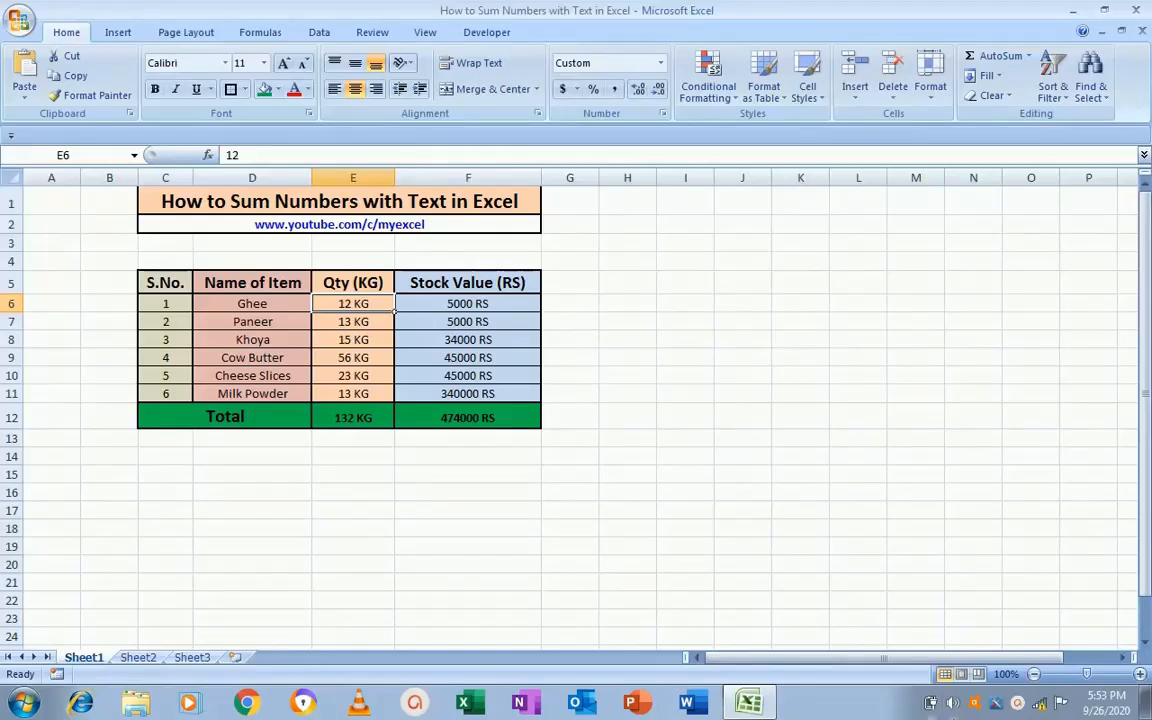
pyautogui.click(1018, 703)
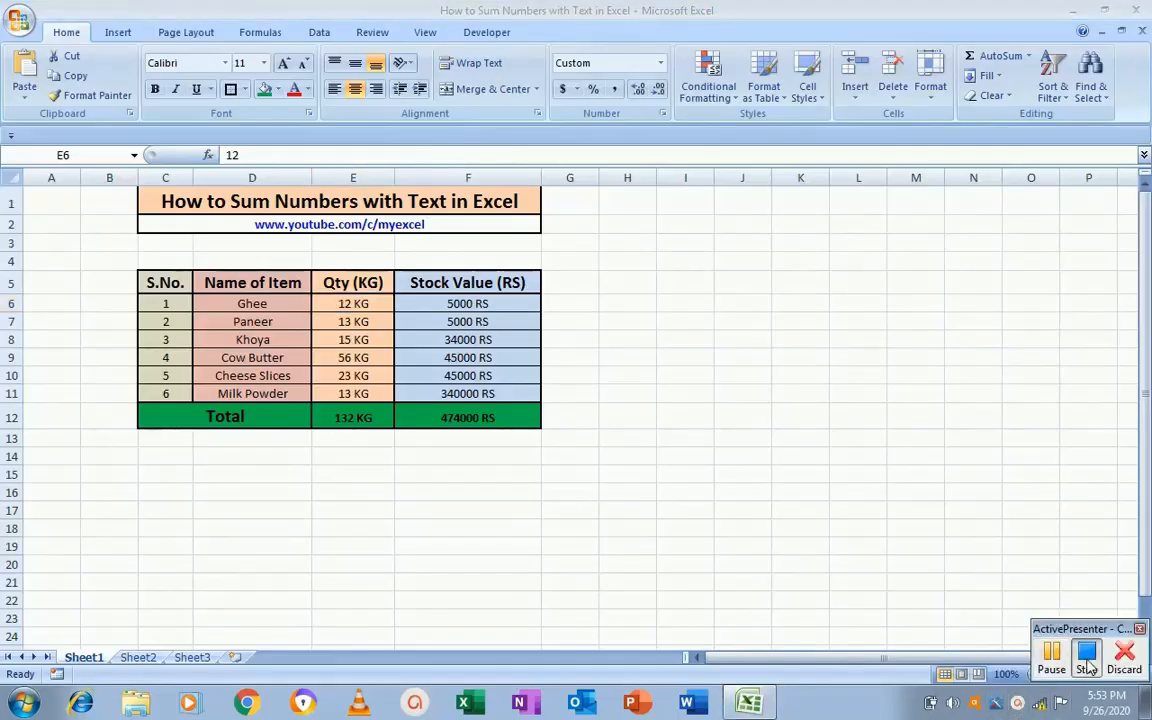